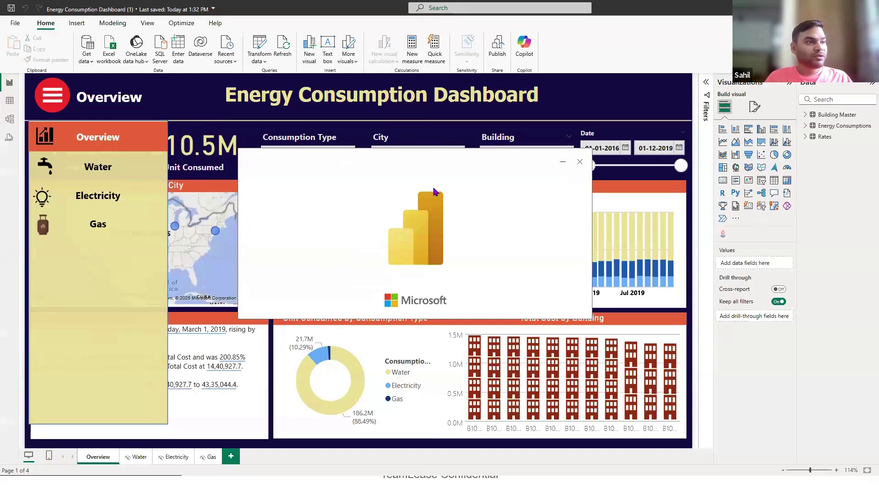
Step: Create a new blank report, maximize its window and expand the Data pane
left_click(16, 24)
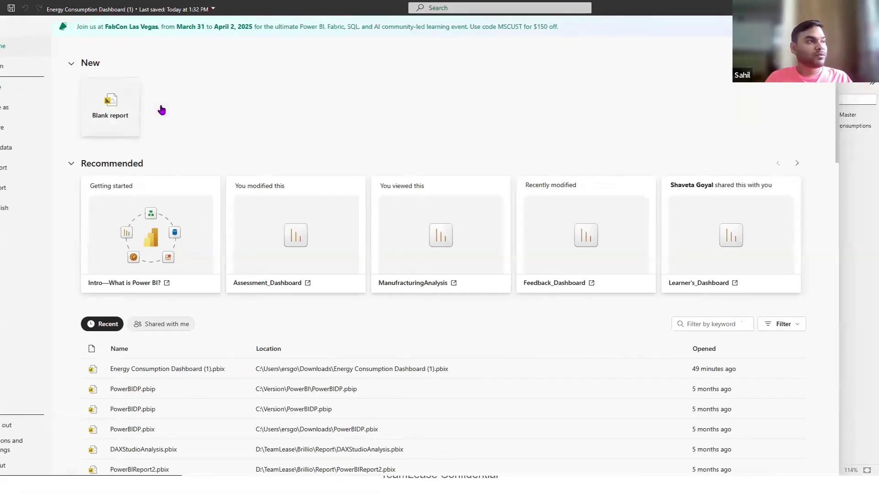
left_click(161, 108)
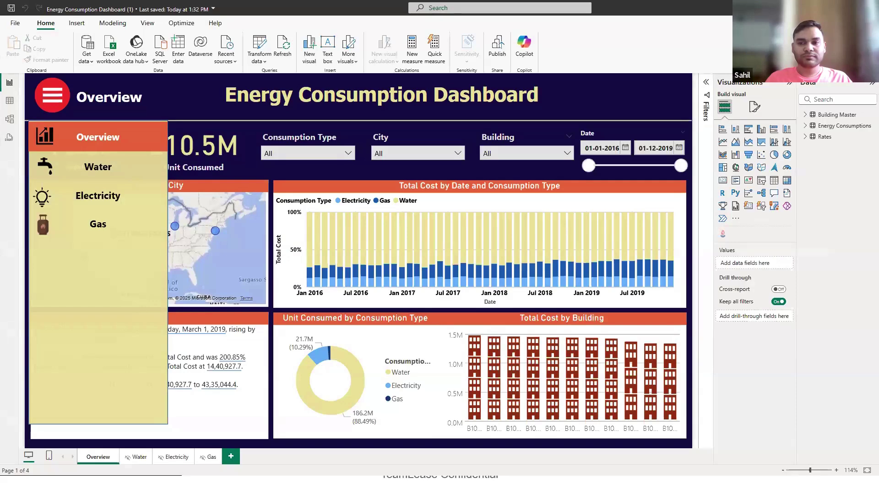
left_click_drag(0, 96, 588, 96)
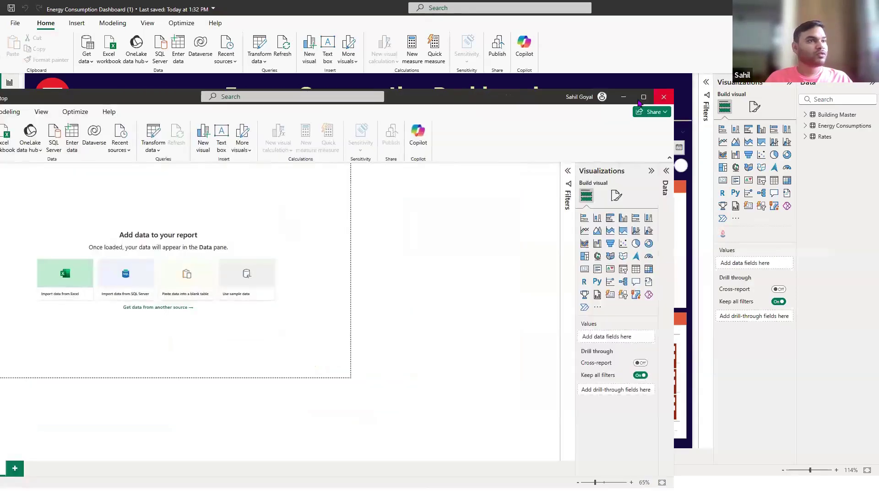
left_click(643, 97)
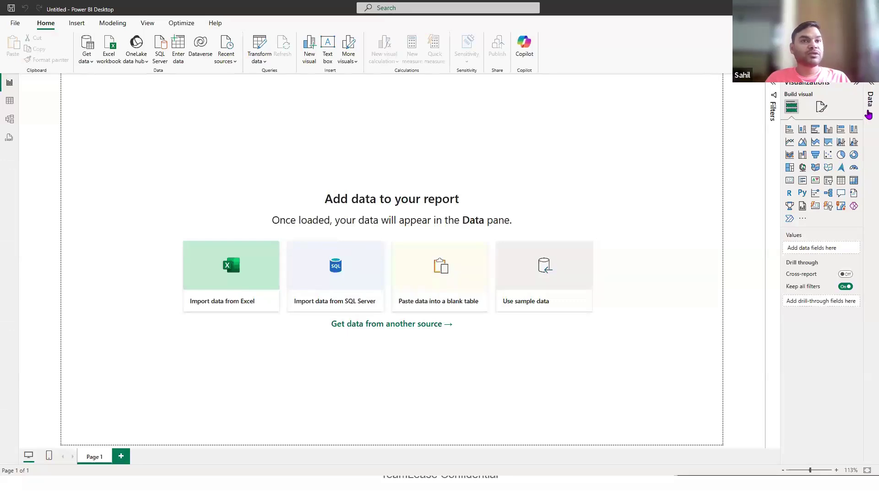
left_click(868, 91)
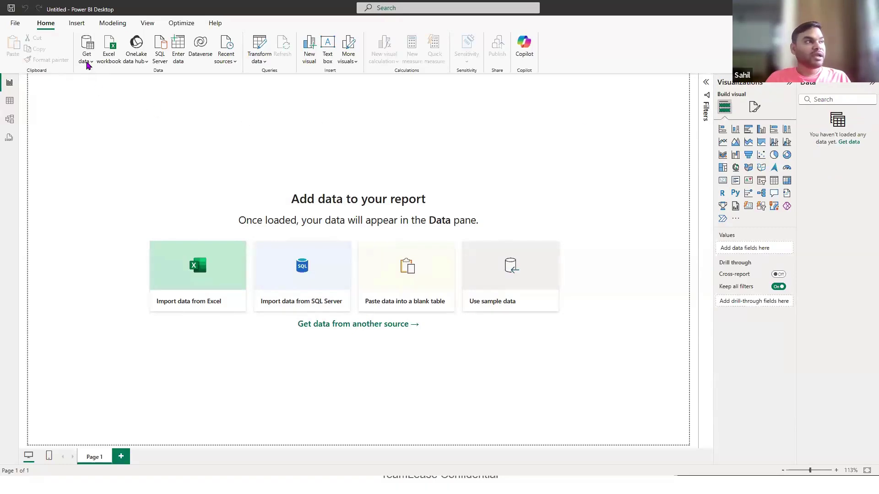
Step: Browse the full list of Get Data connectors for the blank report and close it without connecting
left_click(88, 47)
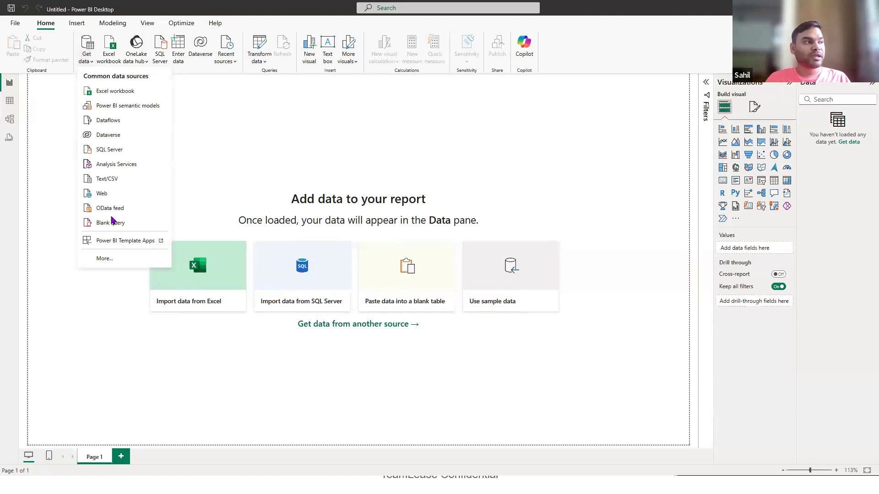
left_click(104, 259)
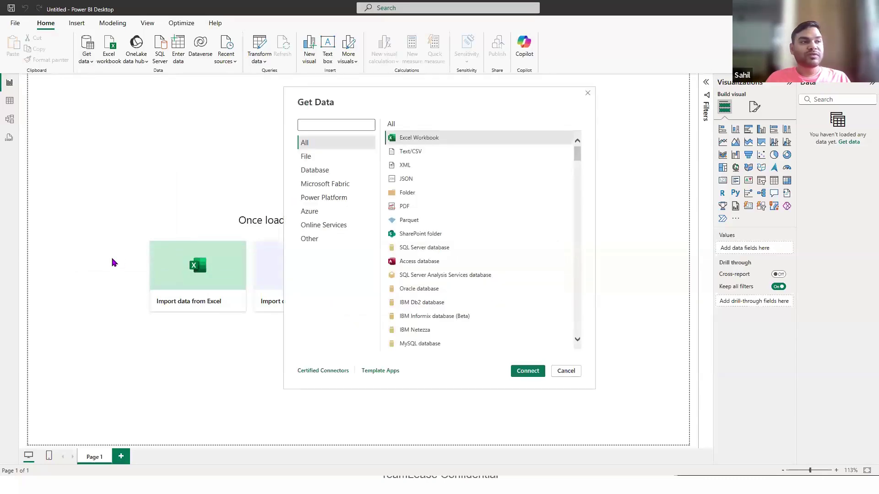
left_click(577, 154)
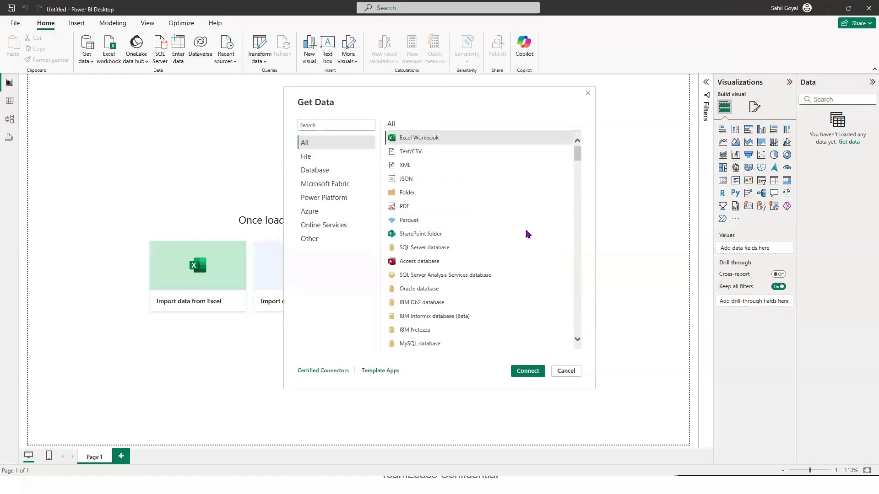
scroll(579, 203, "down", 10)
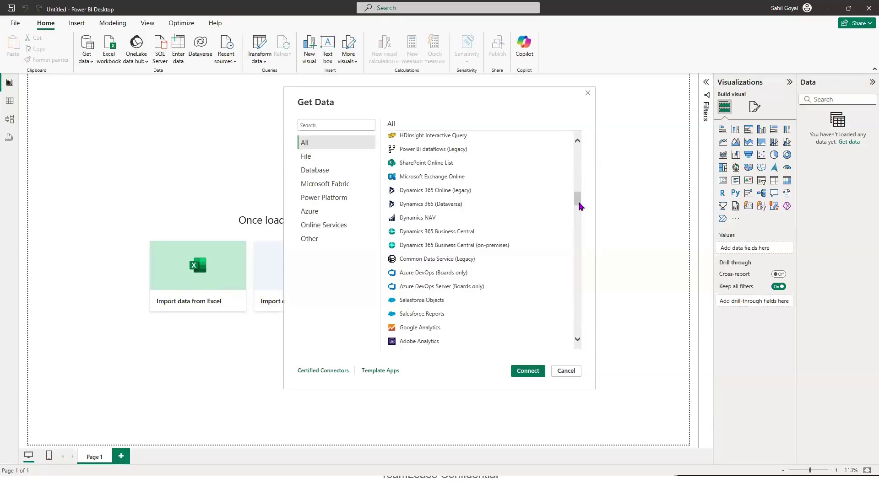
left_click_drag(577, 196, 574, 143)
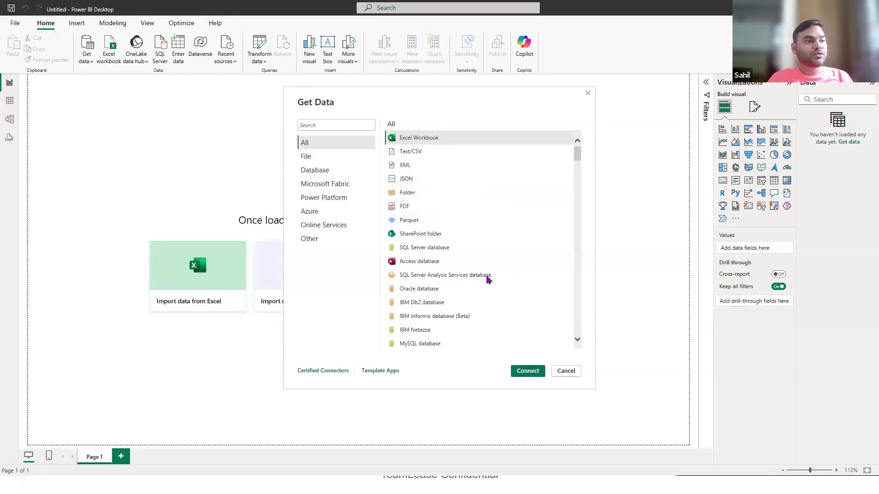
scroll(578, 308, "down", 4)
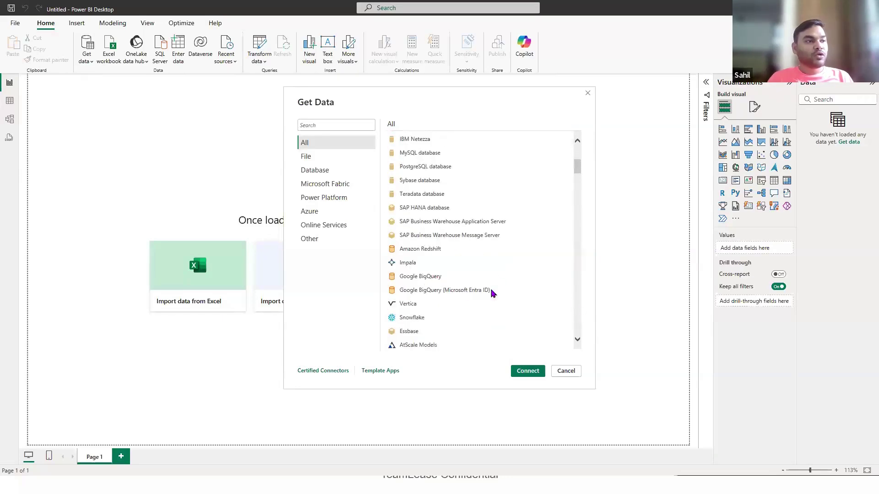
left_click(566, 371)
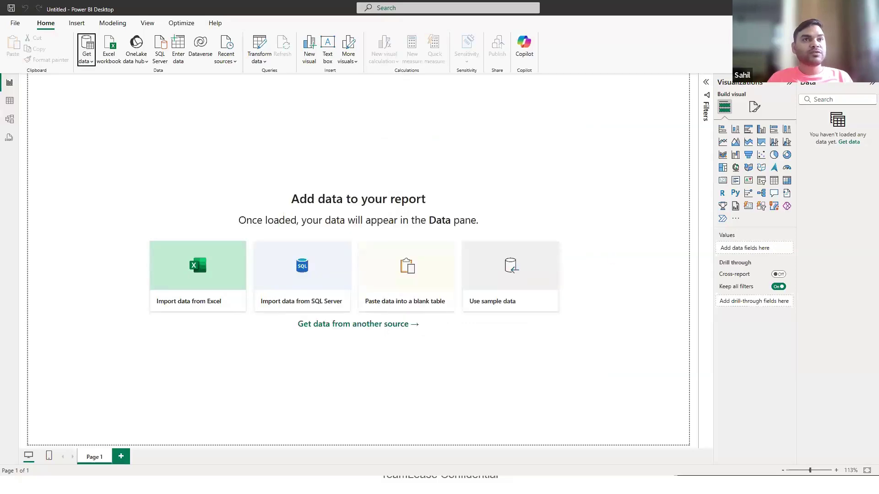
Step: Switch to the browser and sign in to Power BI Service with the first listed work account
key("alt+Tab")
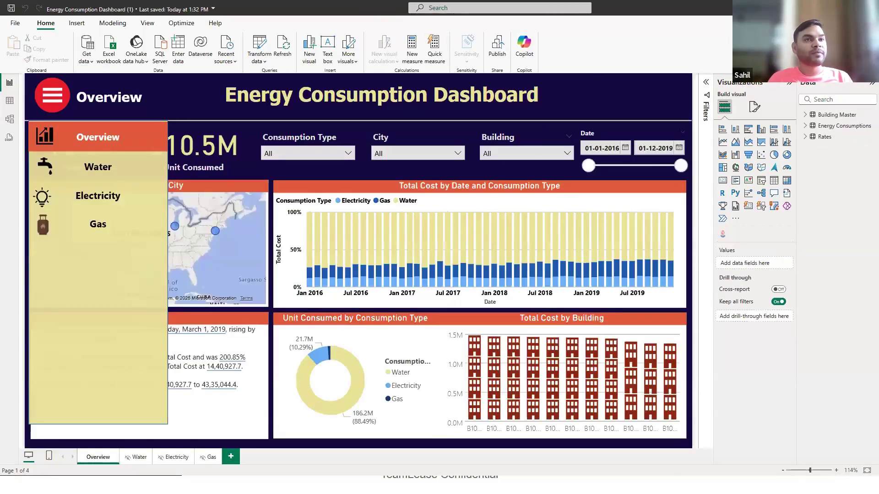
key("alt+Tab")
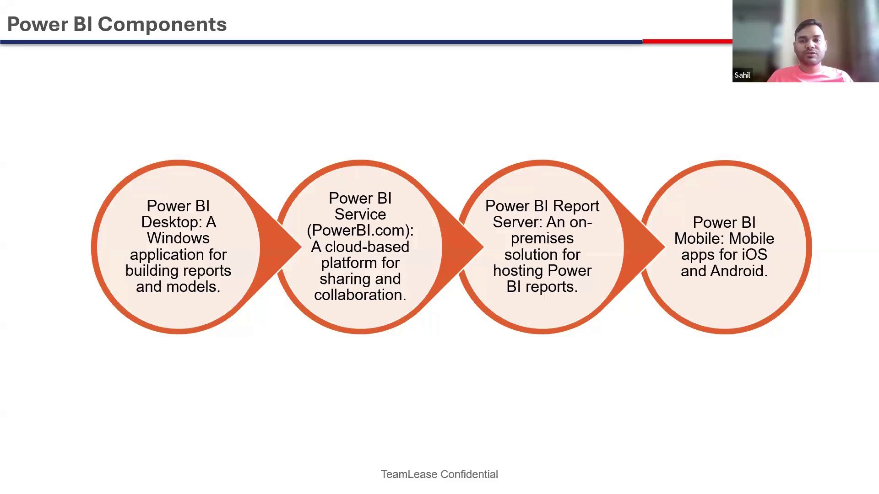
key("alt+Tab")
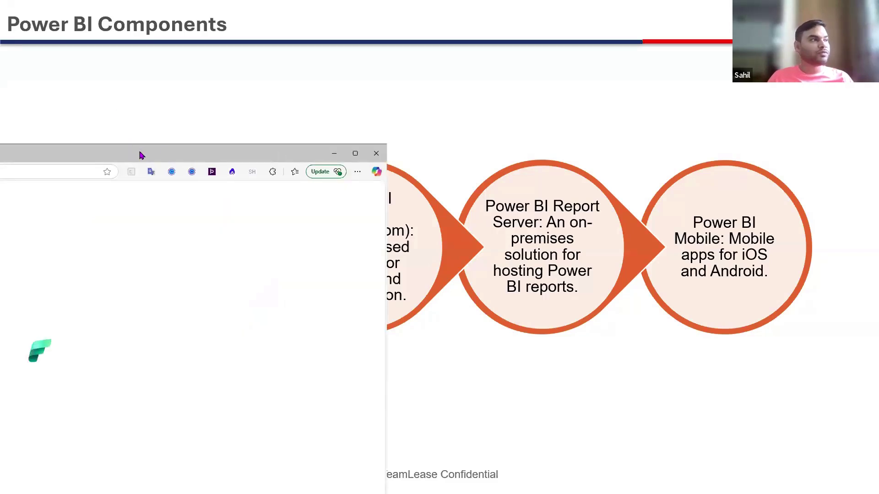
left_click_drag(142, 158, 383, 97)
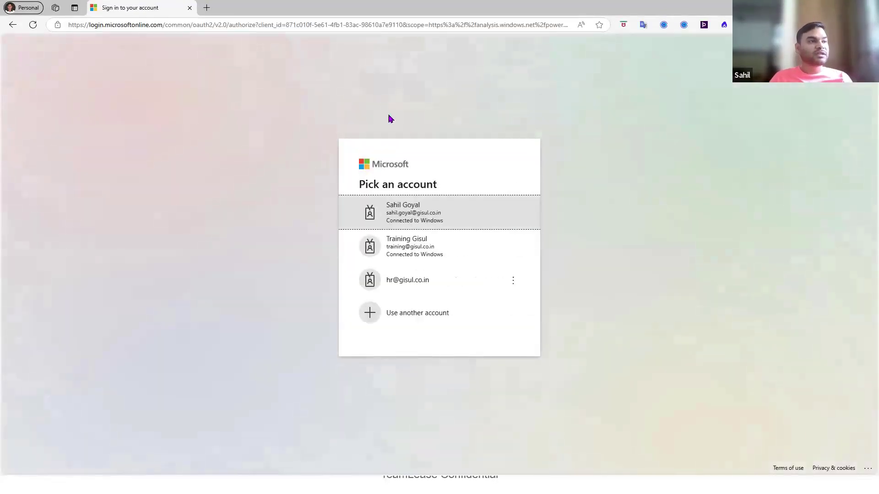
left_click(422, 205)
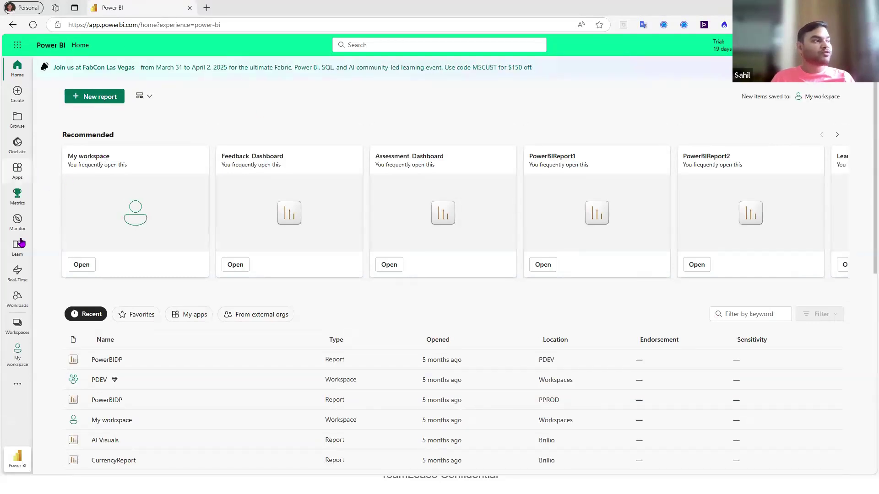
Step: Open the Demo report in the Test workspace and view the female bar's details in the gender chart
left_click(18, 324)
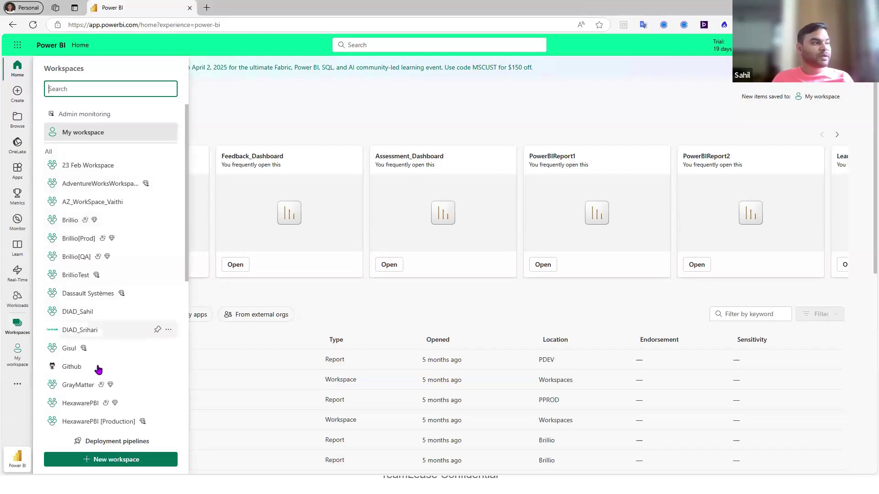
left_click(184, 322)
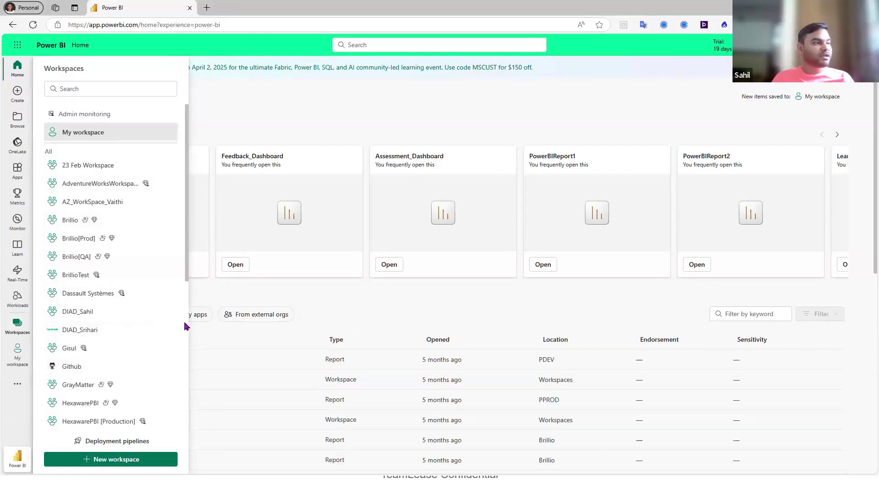
scroll(187, 324, "down", 5)
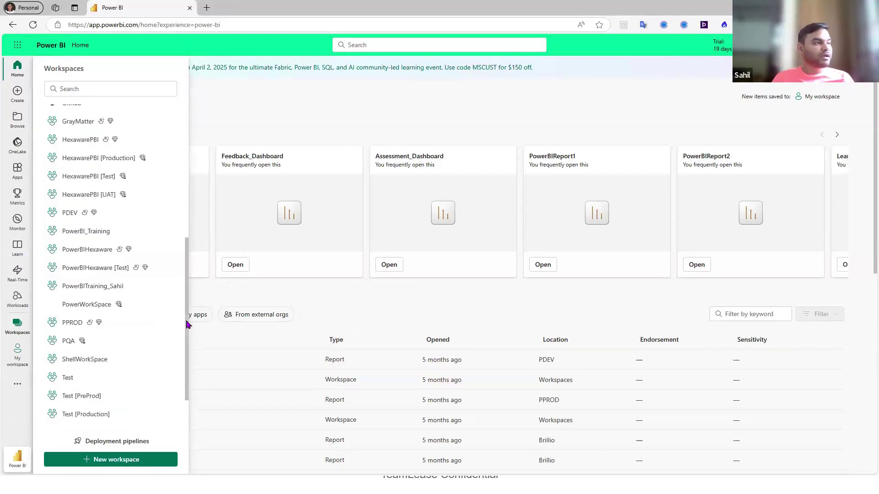
left_click(70, 379)
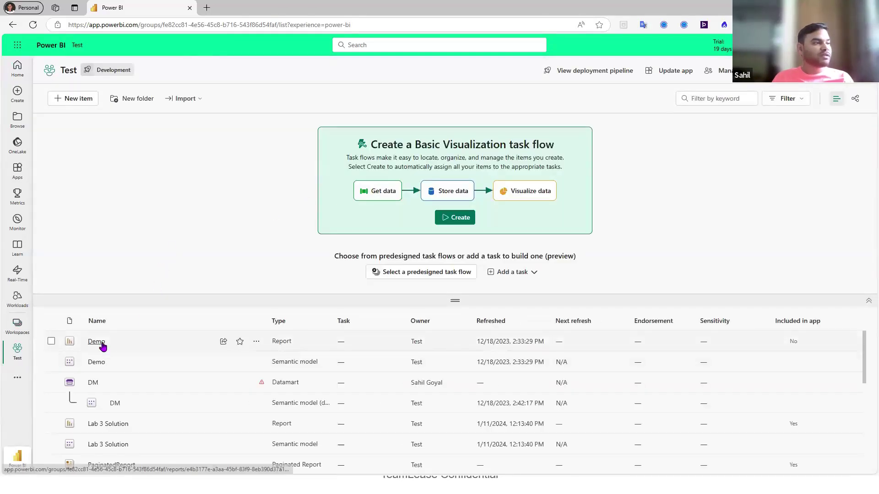
left_click(102, 346)
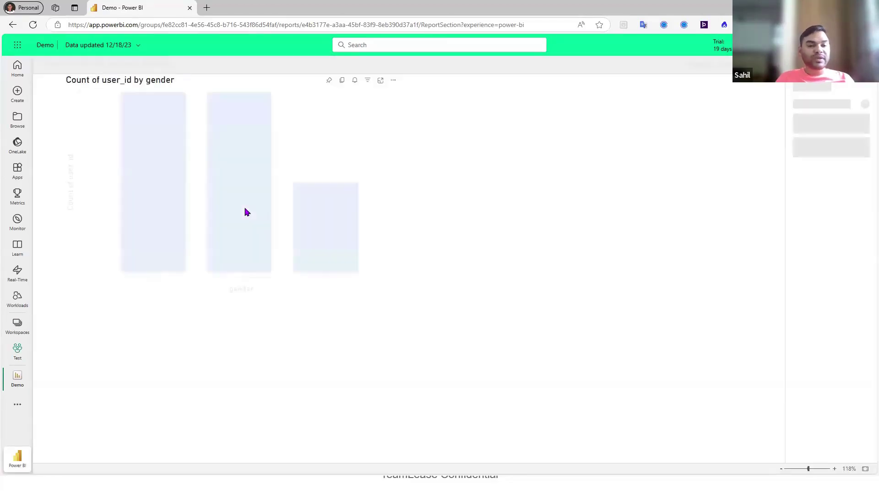
mouse_move(245, 212)
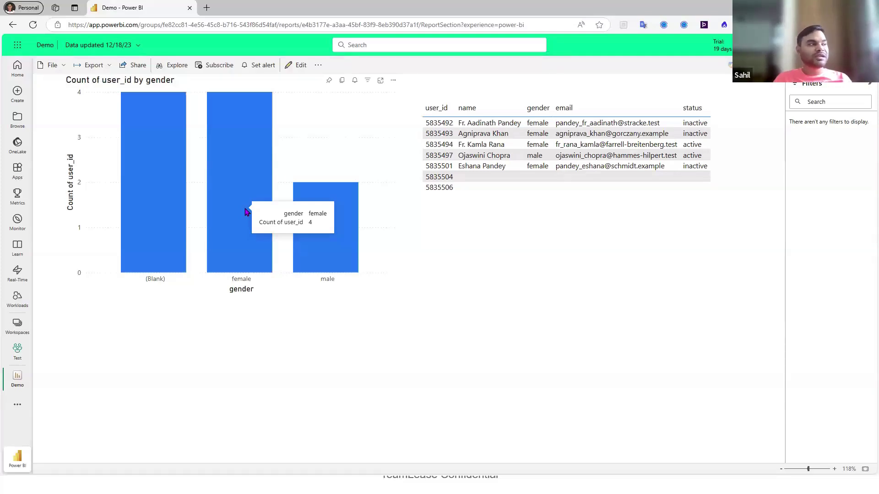
Step: View the Assessment_Dashboard report in the GrayMatter workspace and return to the presentation
left_click(20, 327)
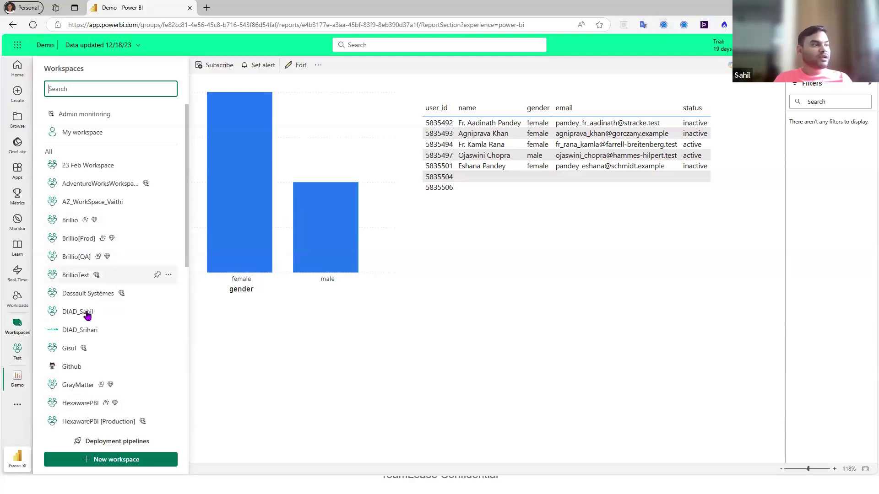
left_click(92, 385)
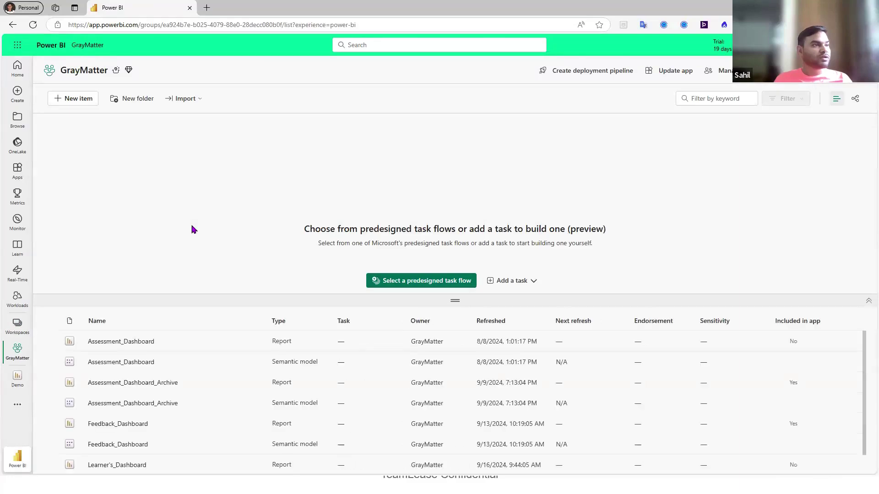
left_click(132, 342)
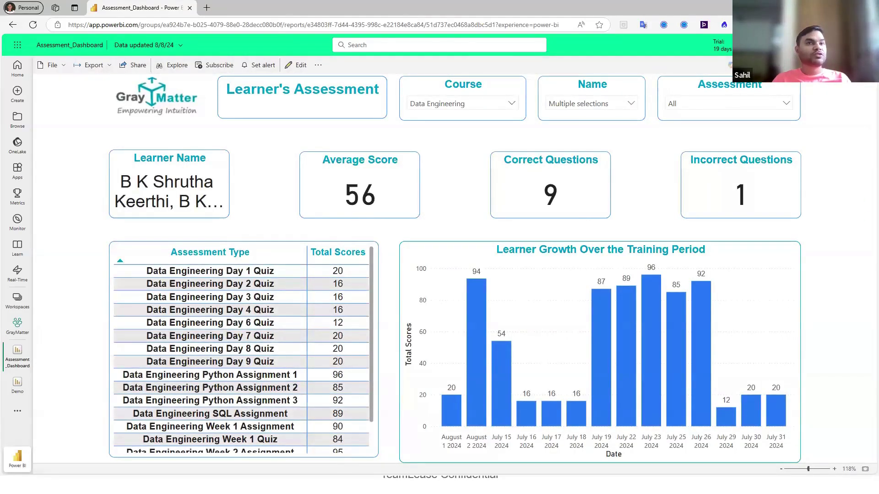
key("alt+Tab")
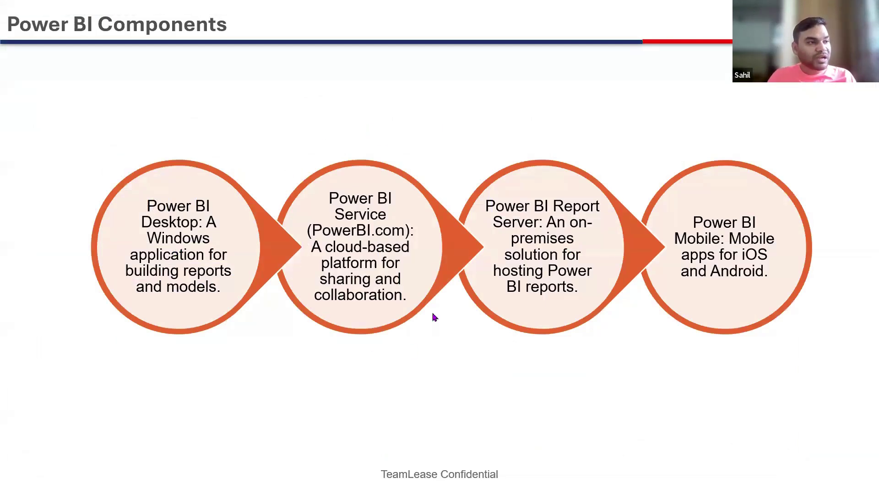
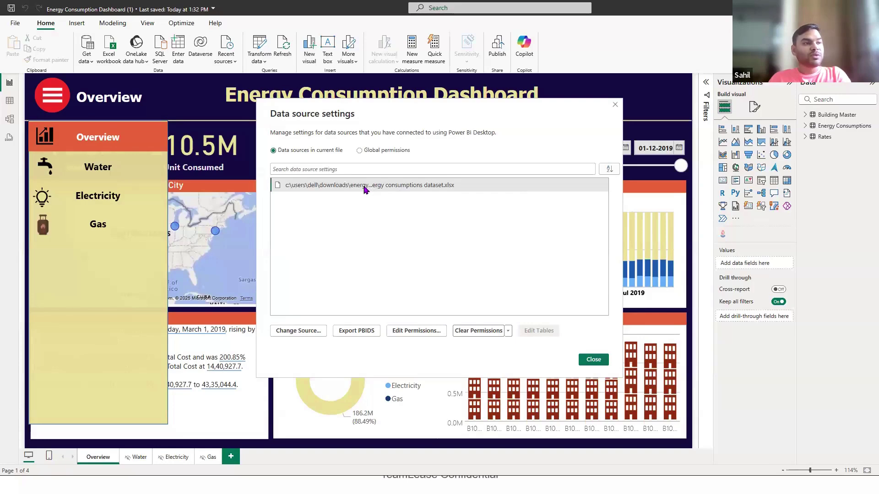
Step: Check the Excel dataset listed in the dashboard's data source settings and close the dialog
left_click(365, 189)
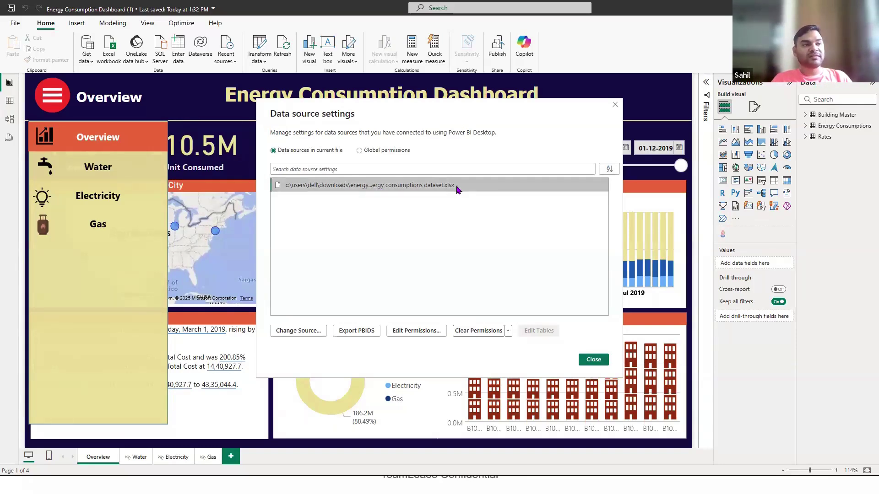
left_click(615, 106)
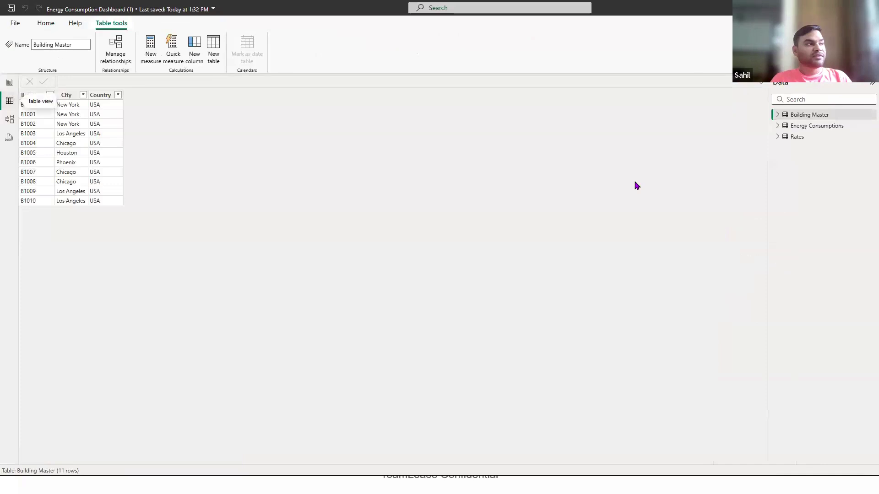
Step: View the data and fields of the Building Master, Energy Consumptions and Rates tables, and display the model's relationship diagram
left_click(799, 115)
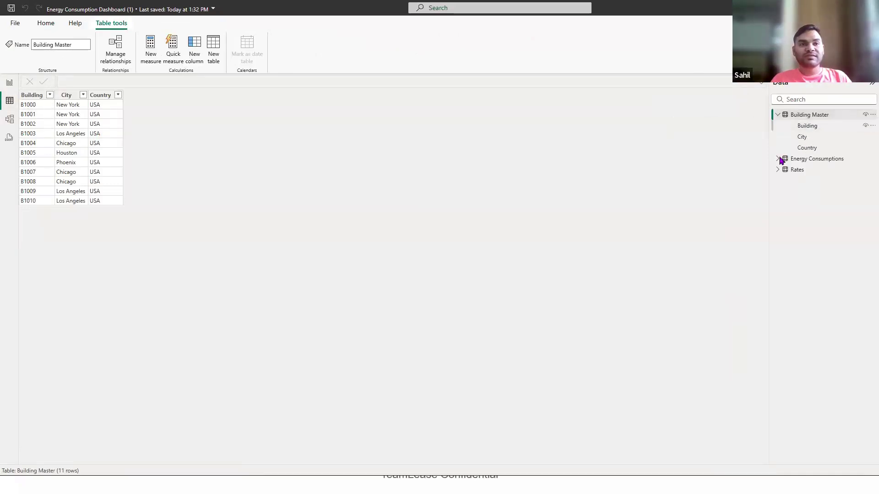
left_click(806, 160)
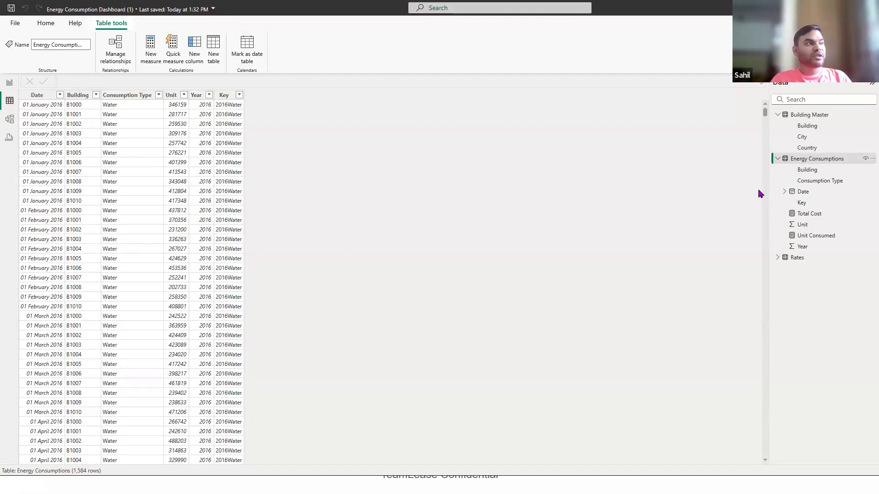
left_click(796, 258)
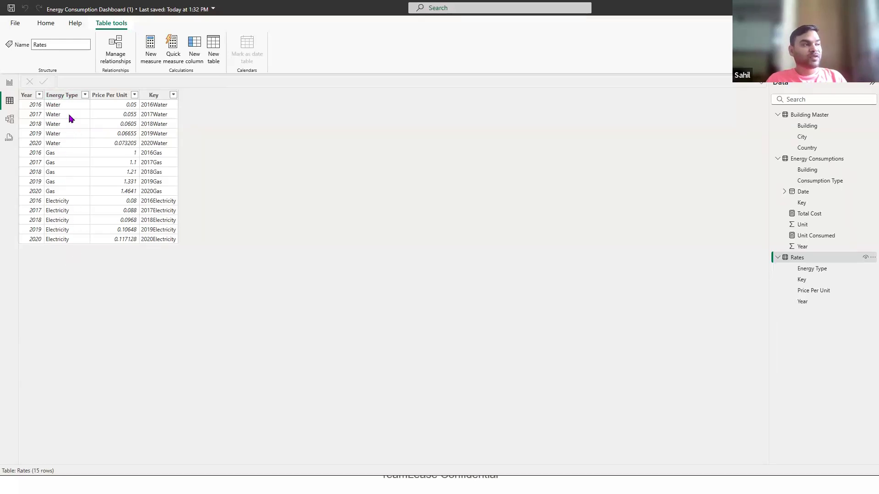
left_click(777, 114)
left_click(777, 126)
left_click(777, 136)
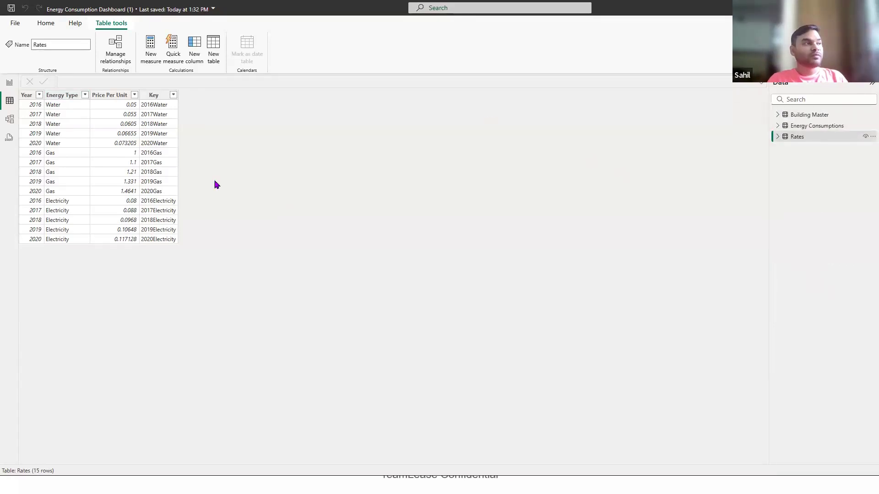
left_click(14, 124)
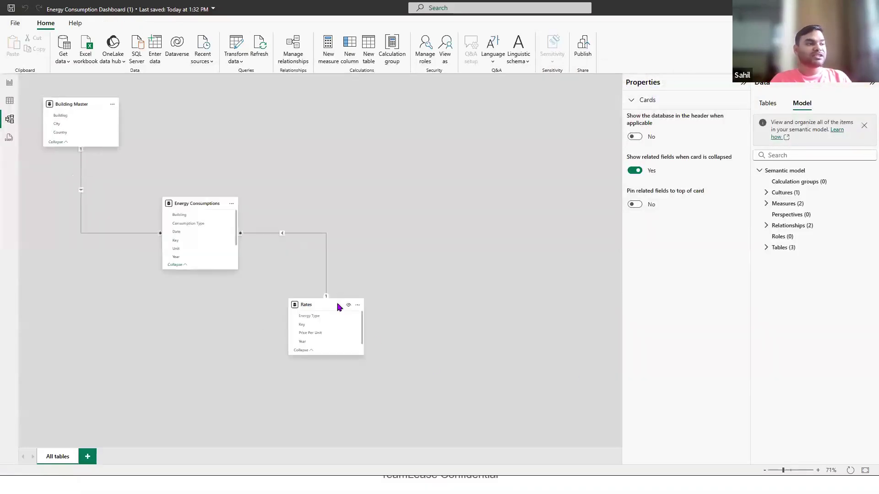
Step: Move the Energy Consumptions, Rates and Building Master cards closer together in the model diagram
scroll(338, 307, "up", 3)
scroll(338, 307, "down", 2)
scroll(236, 244, "down", 5)
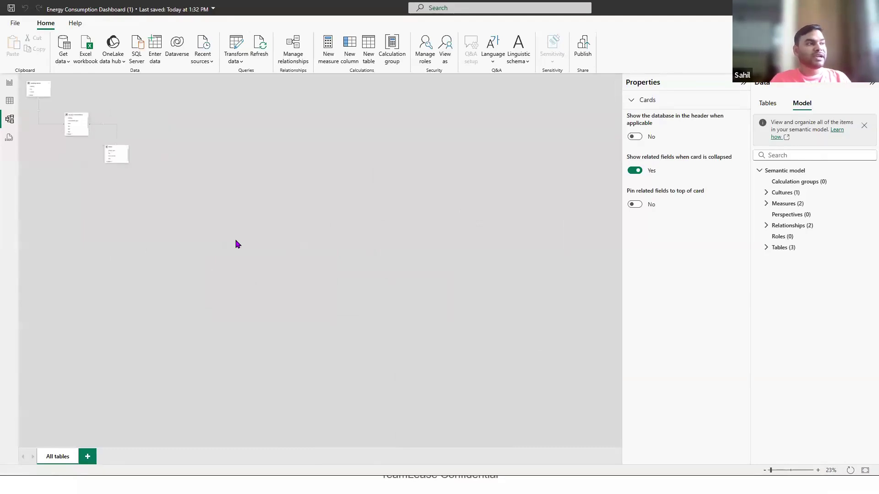
scroll(236, 244, "up", 4)
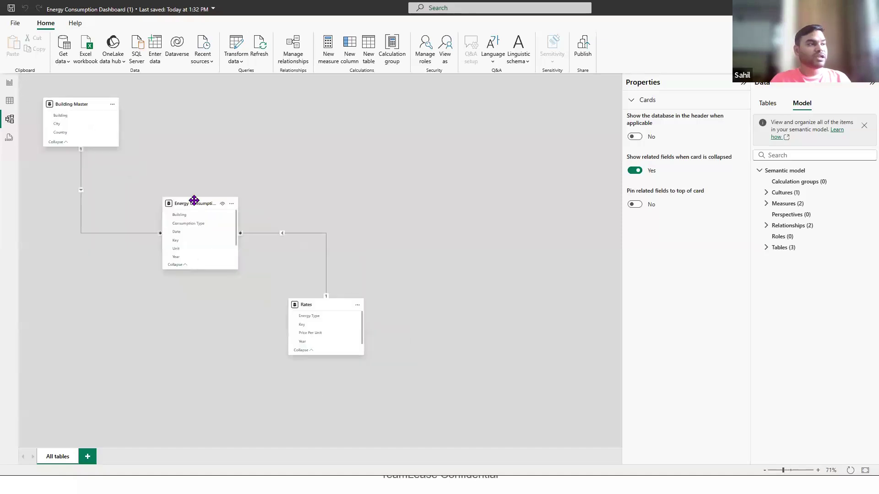
left_click_drag(194, 204, 326, 185)
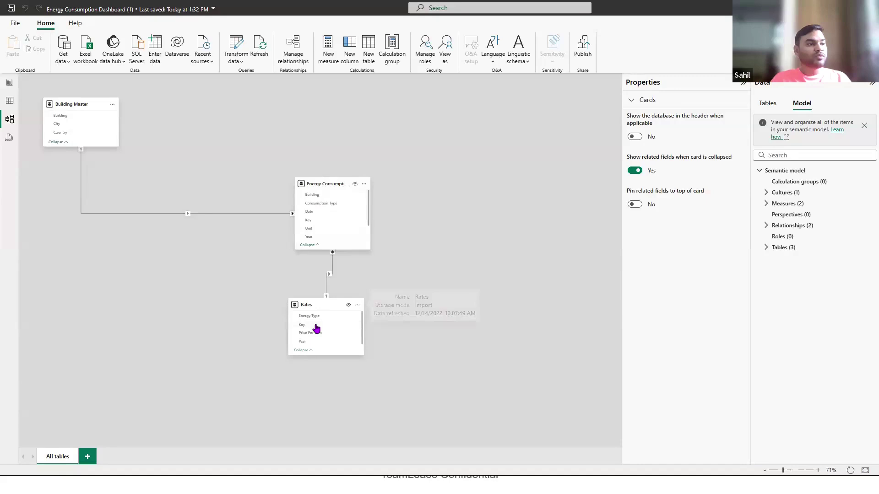
left_click_drag(315, 306, 342, 300)
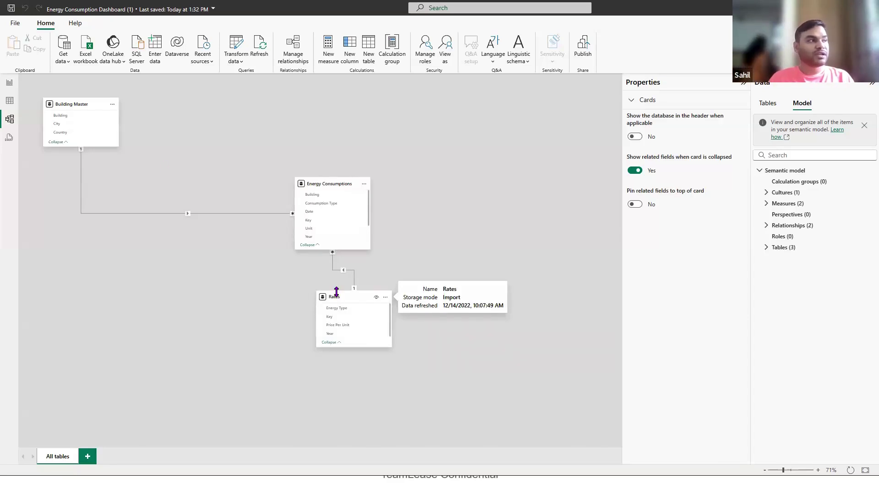
left_click_drag(69, 104, 230, 140)
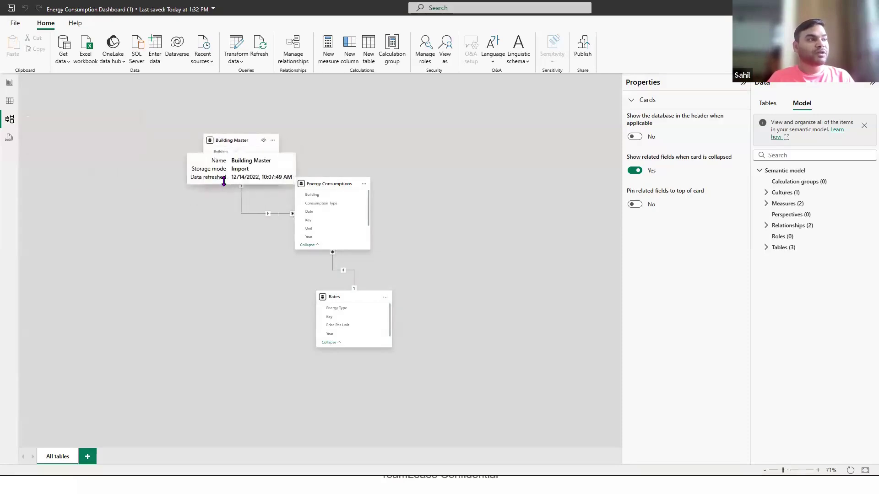
Step: Make the Building Master card taller and the Energy Consumptions card wider, and move Building Master farther from Energy Consumptions
left_click_drag(223, 182, 225, 272)
left_click_drag(367, 207, 485, 204)
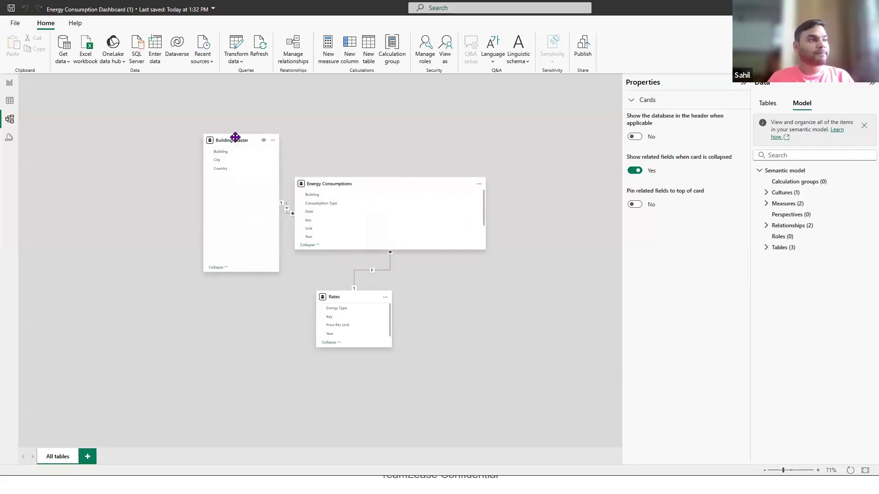
left_click_drag(235, 137, 200, 136)
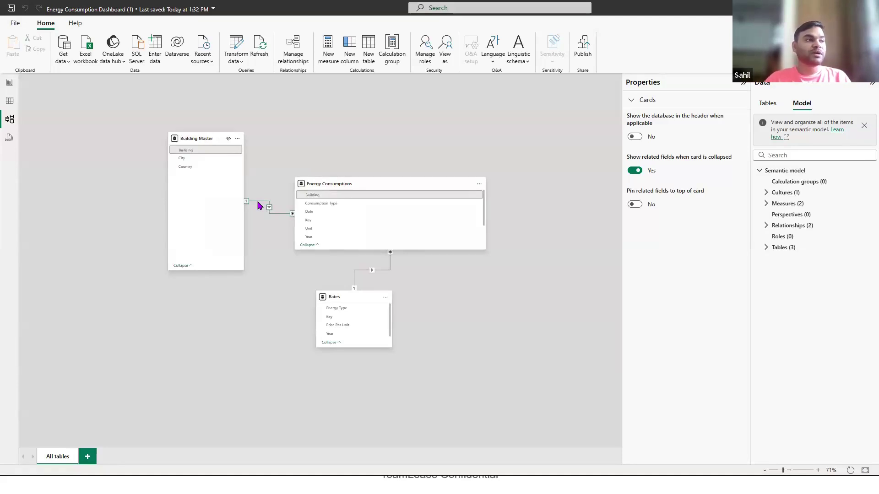
Step: Select the Energy Consumptions and Rates cards in turn, and display the Rates table's data
left_click(371, 183)
left_click(368, 300)
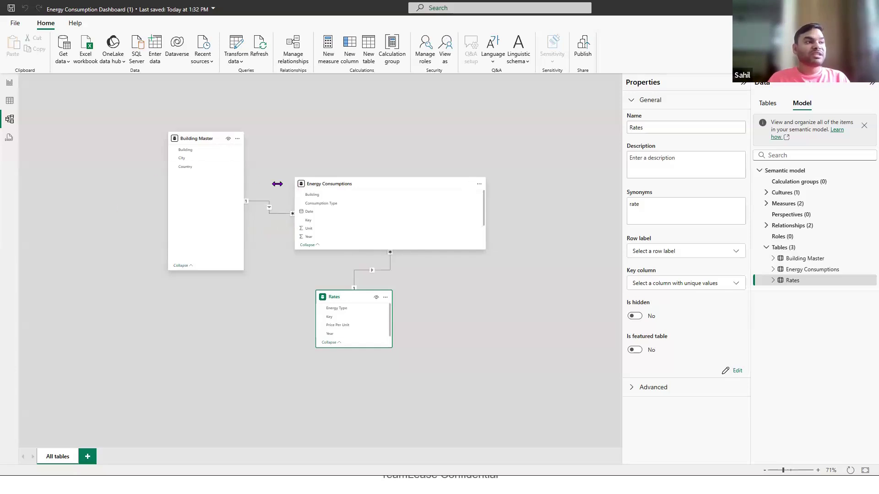
left_click(9, 102)
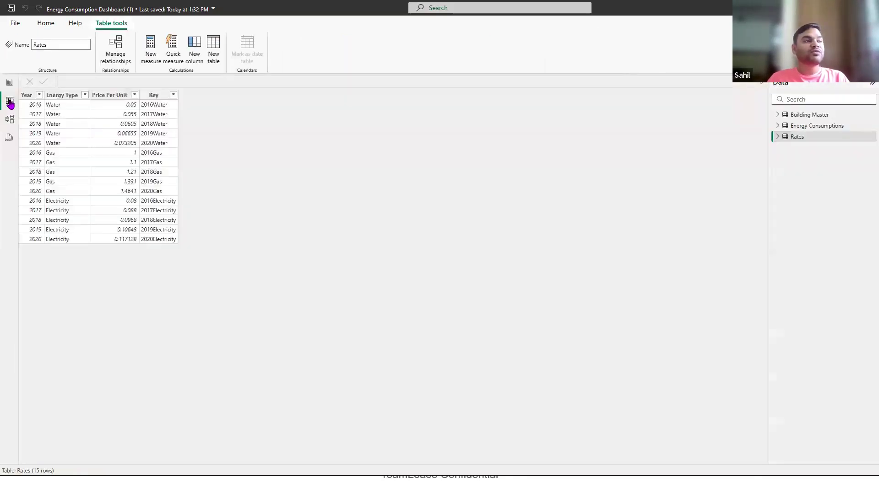
Step: Review the applied steps of the Building Master and Energy Consumptions queries in Power Query Editor, including Inserted Year, and return to Power BI Desktop
left_click(48, 25)
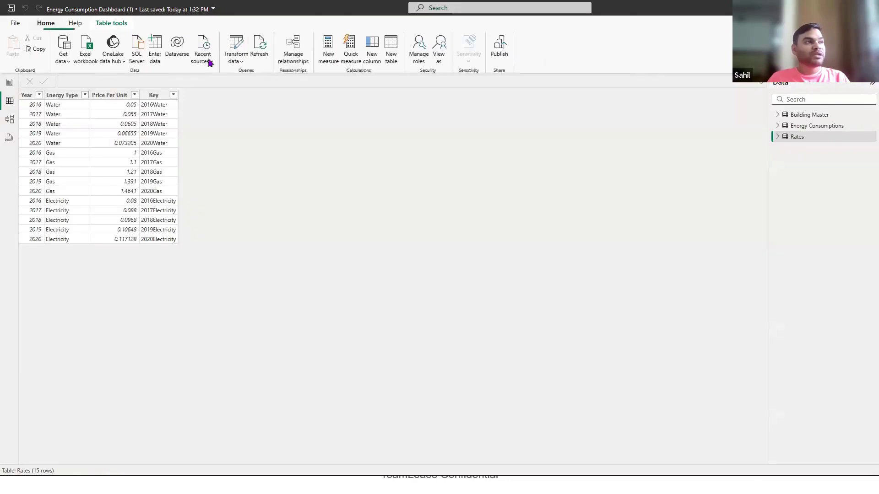
left_click(235, 60)
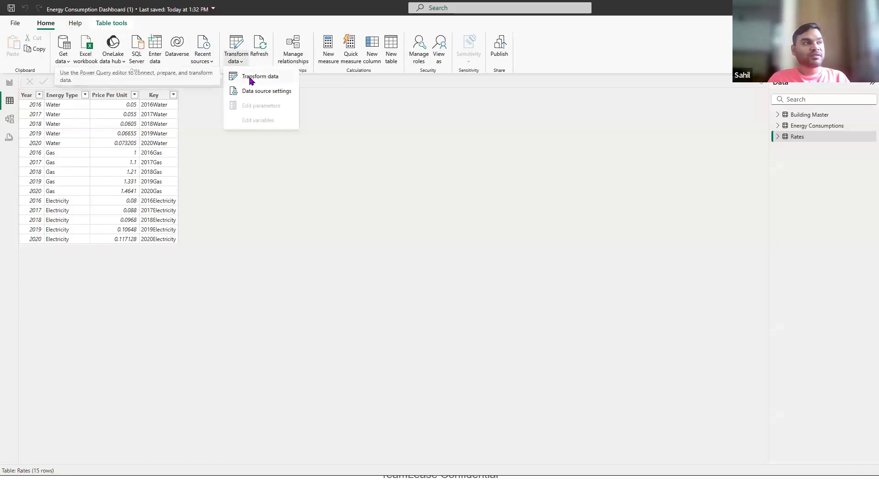
left_click(251, 78)
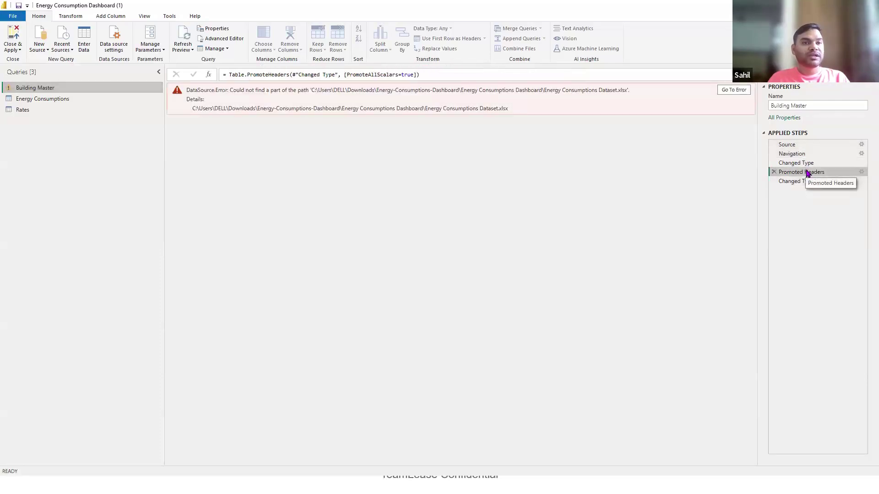
left_click(39, 99)
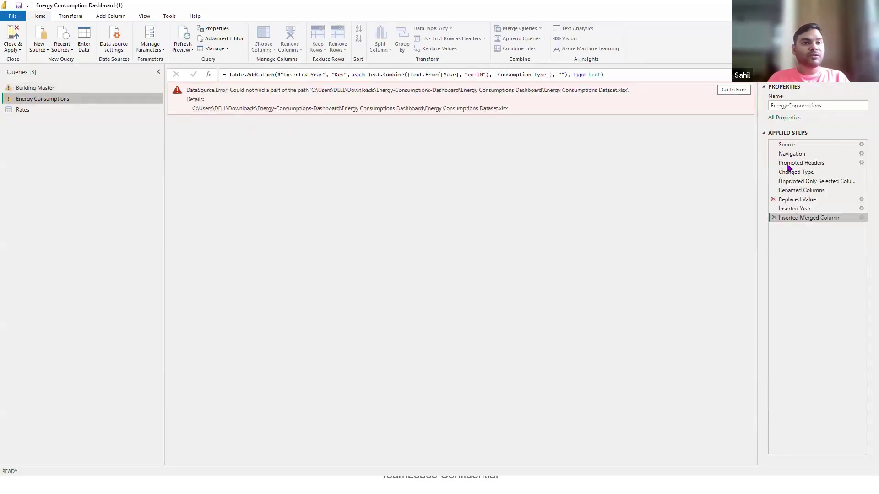
left_click(807, 210)
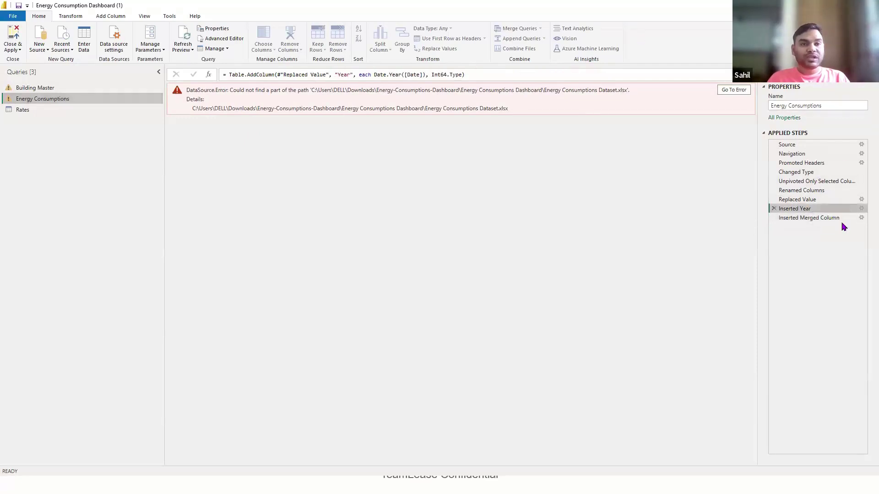
key("alt+Tab")
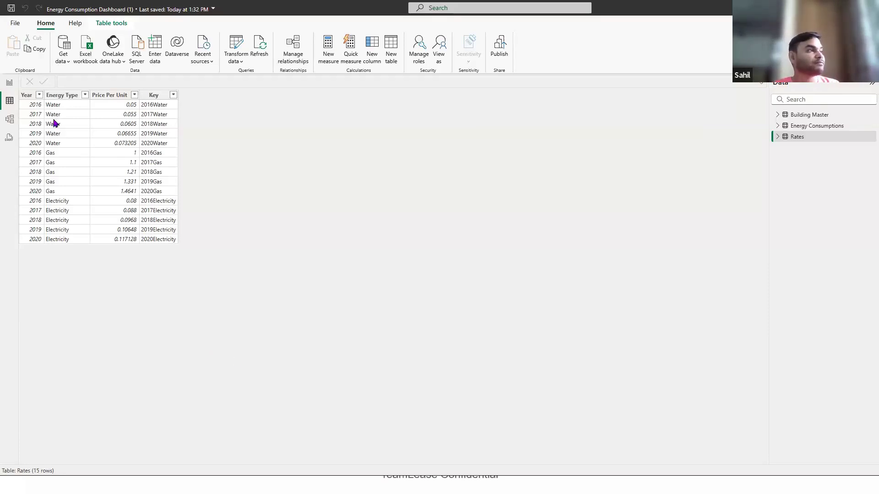
Step: View the fields used by the Total Cost by Date and Consumption Type and Total Cost by Building visuals in the report
left_click(8, 84)
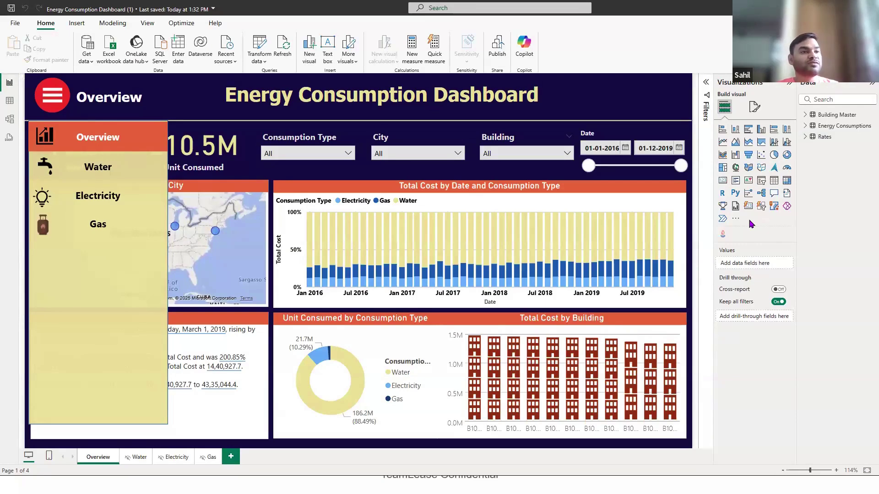
left_click(618, 207)
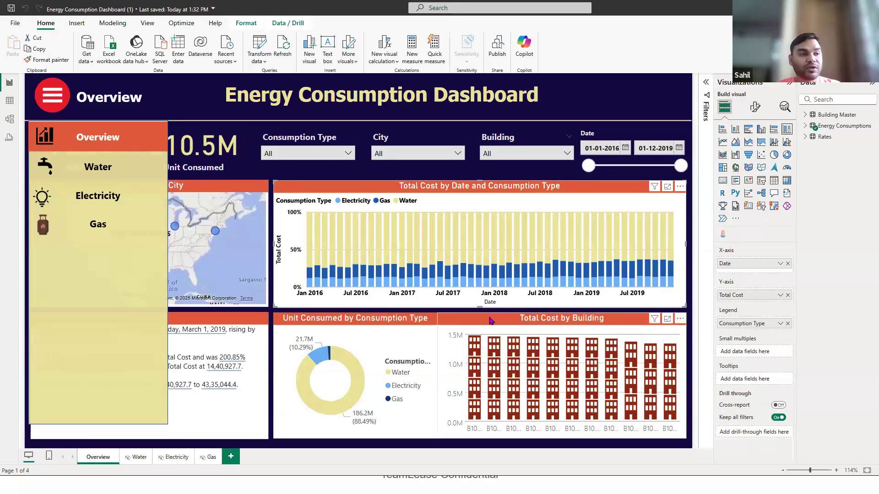
left_click(641, 330)
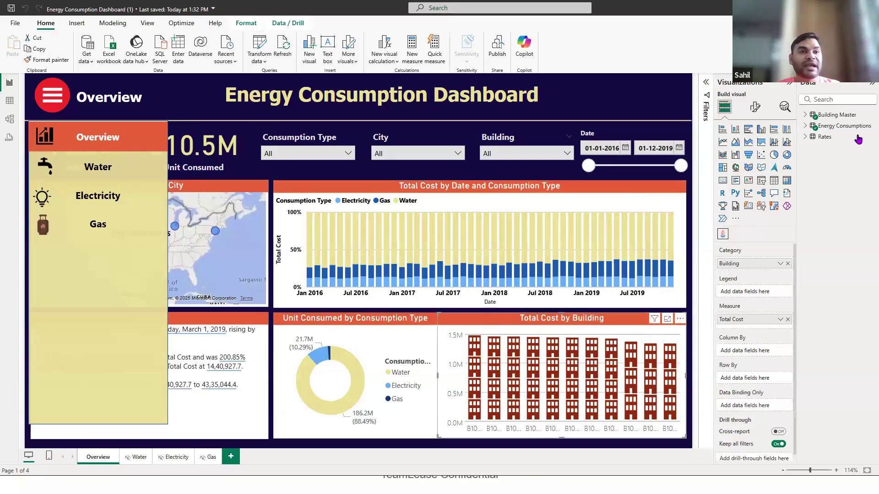
Step: Expand the Rates and Energy Consumptions tables and display the DAX formulas of the Total Cost and Unit Consumed measures
left_click(807, 138)
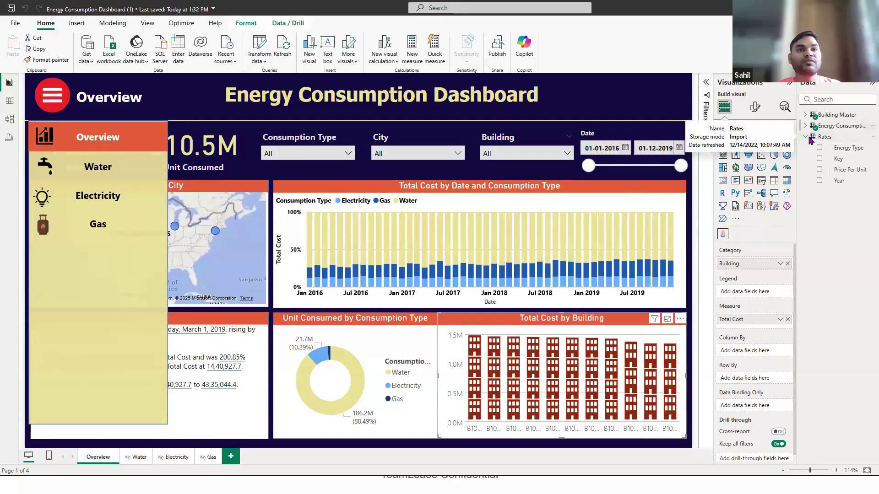
left_click(806, 125)
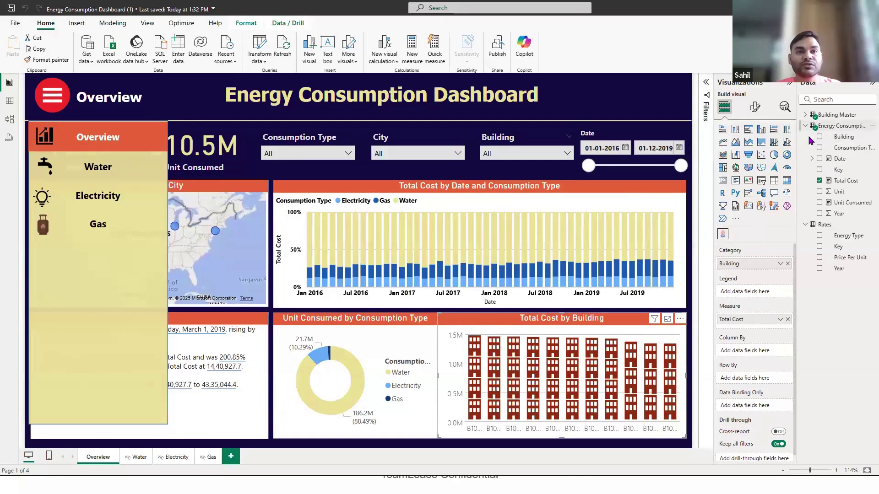
left_click(845, 182)
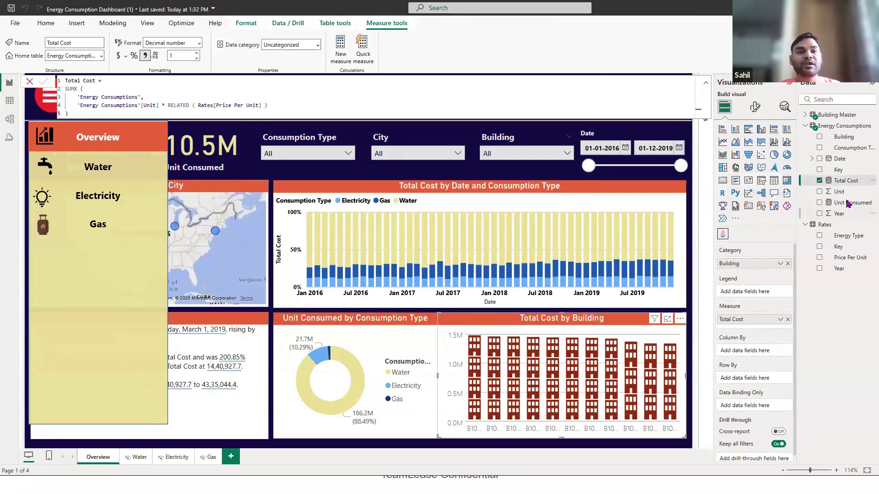
left_click(848, 204)
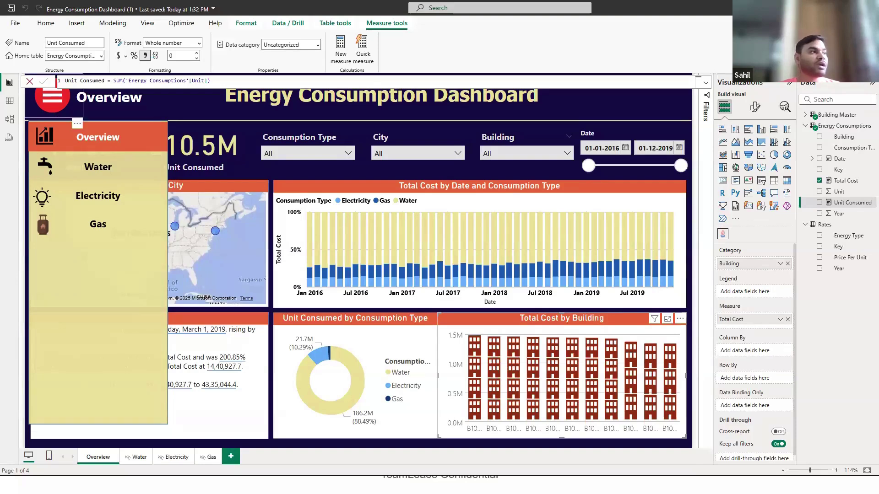
Step: Browse the Water, Electricity, Gas and Overview pages of the report and return to the presentation
left_click(11, 100)
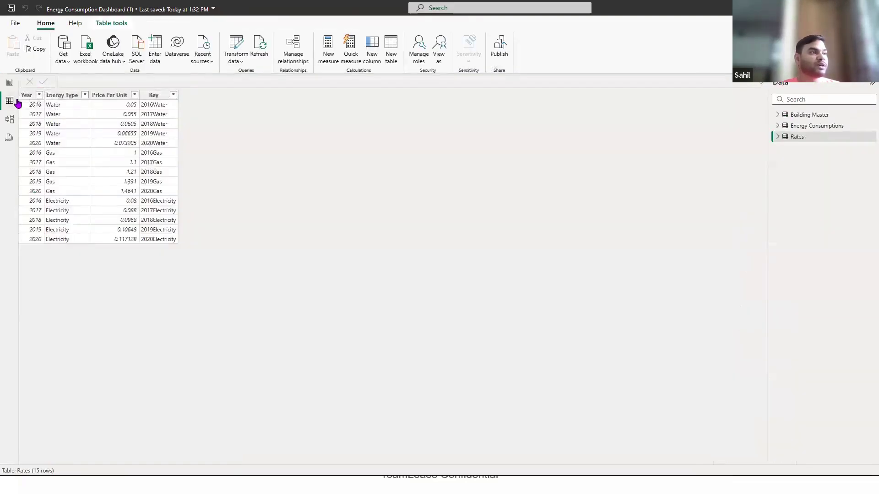
left_click(9, 83)
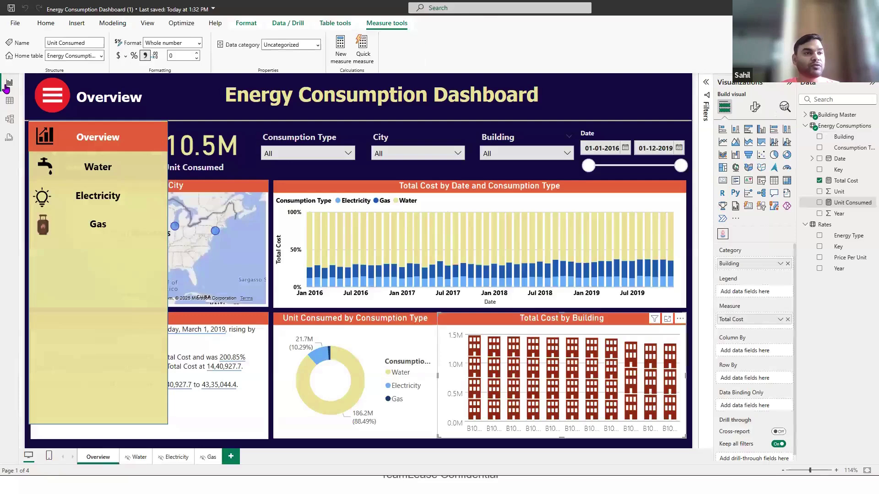
left_click(140, 457)
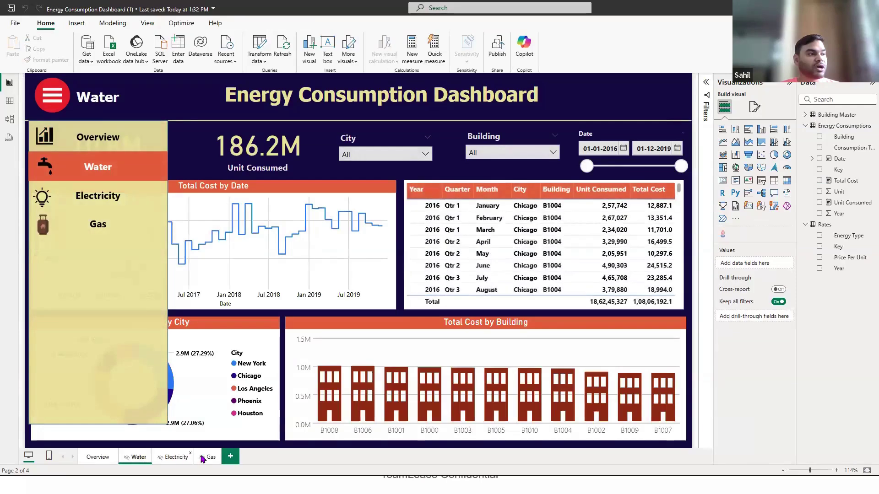
left_click(176, 457)
left_click(208, 457)
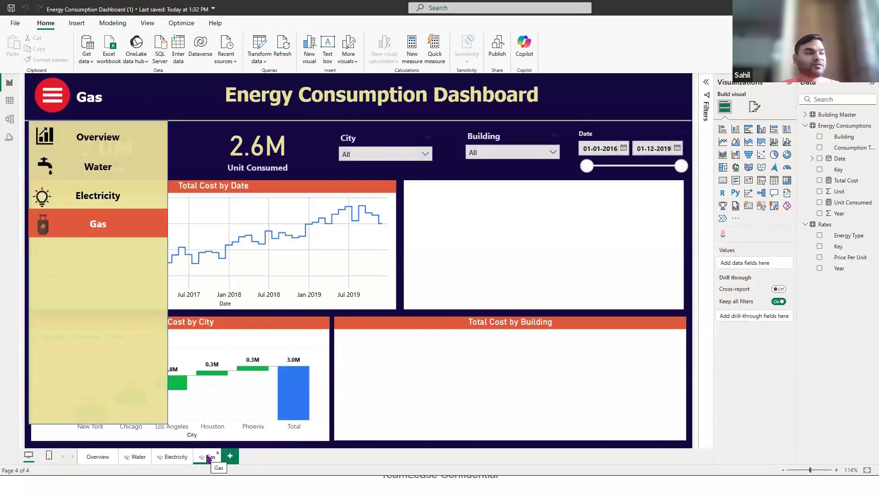
left_click(98, 457)
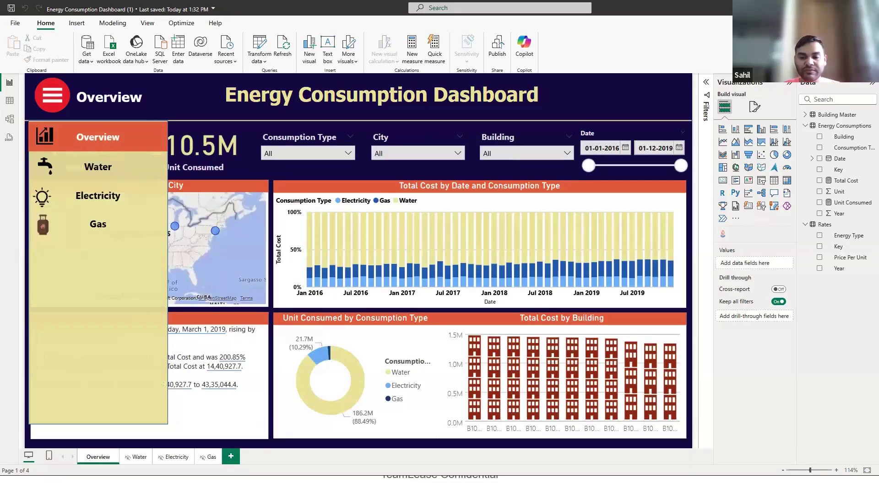
key("alt+Tab")
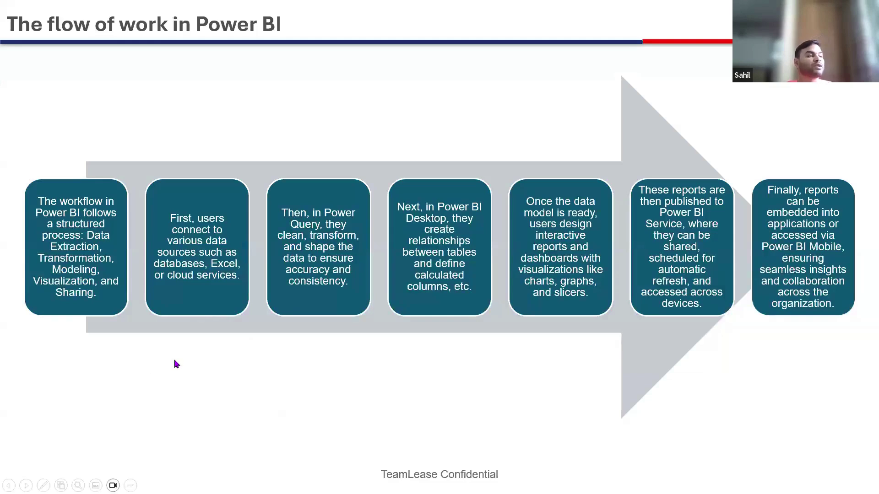
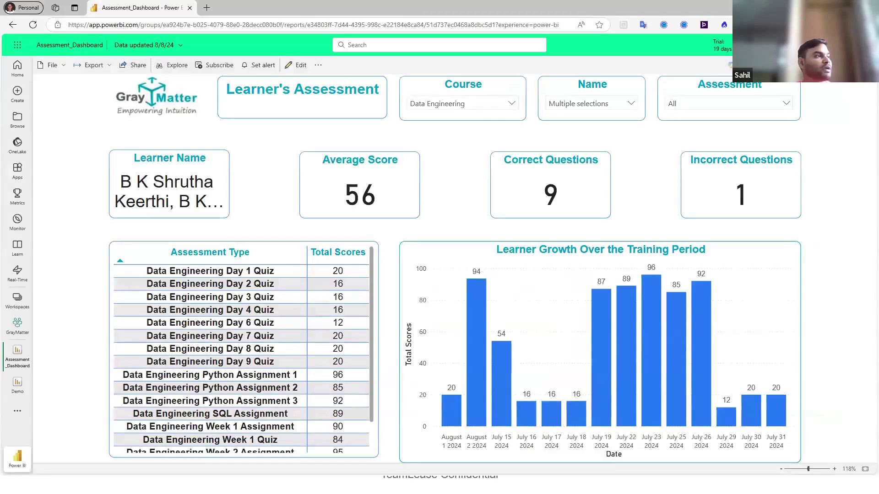
Step: Open My workspace and start creating a new Report item in it
left_click(22, 298)
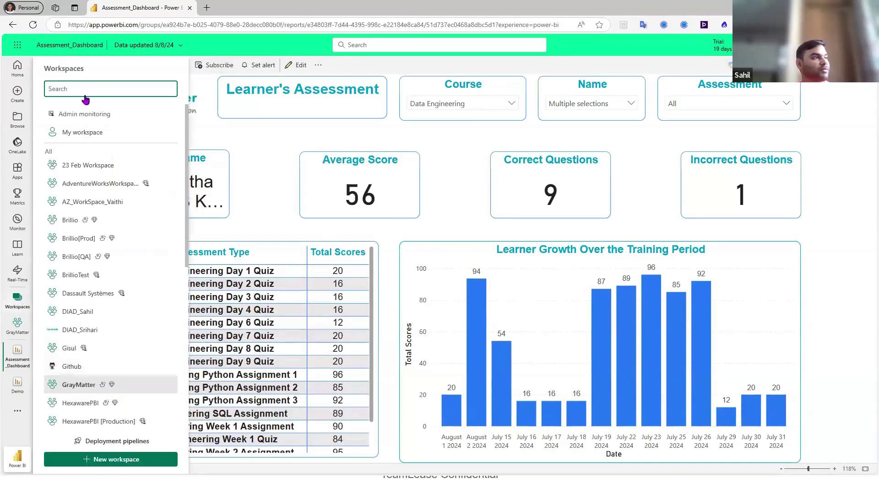
left_click(82, 132)
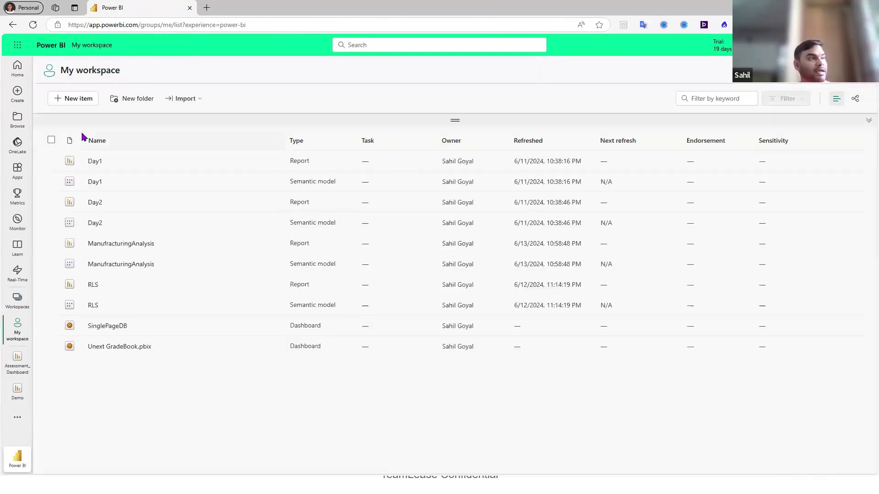
left_click(89, 101)
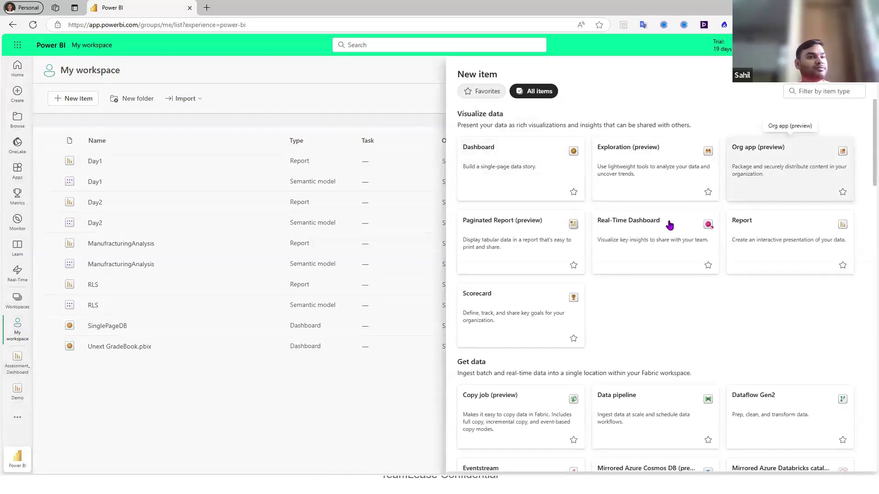
left_click(772, 228)
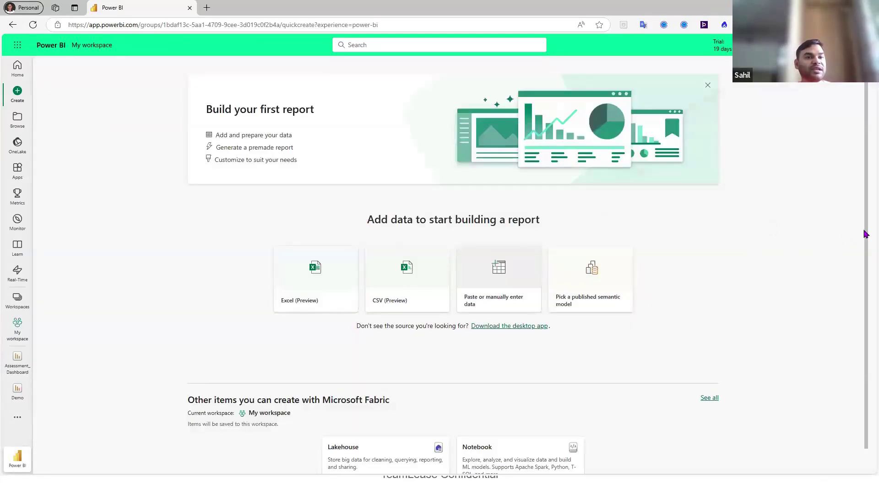
Step: Build the report from the published PowerBIDP semantic model located in PDEV and view the auto-created report
scroll(866, 291, "down", 1)
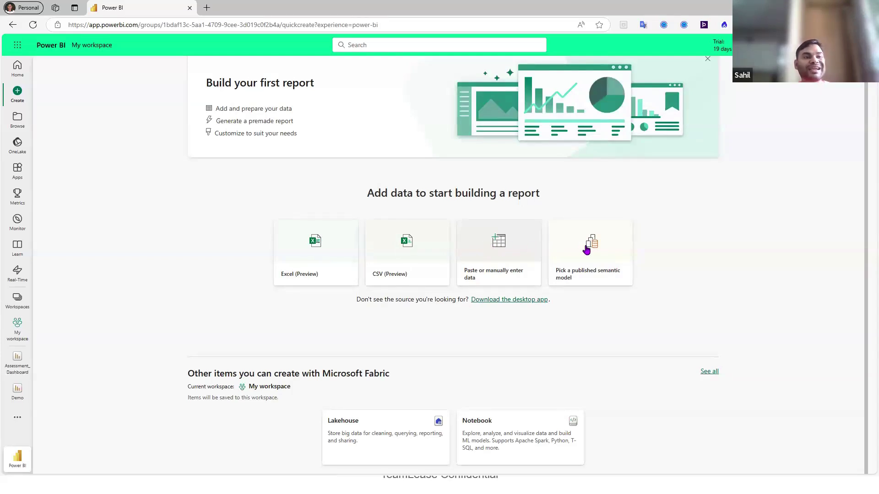
left_click(588, 247)
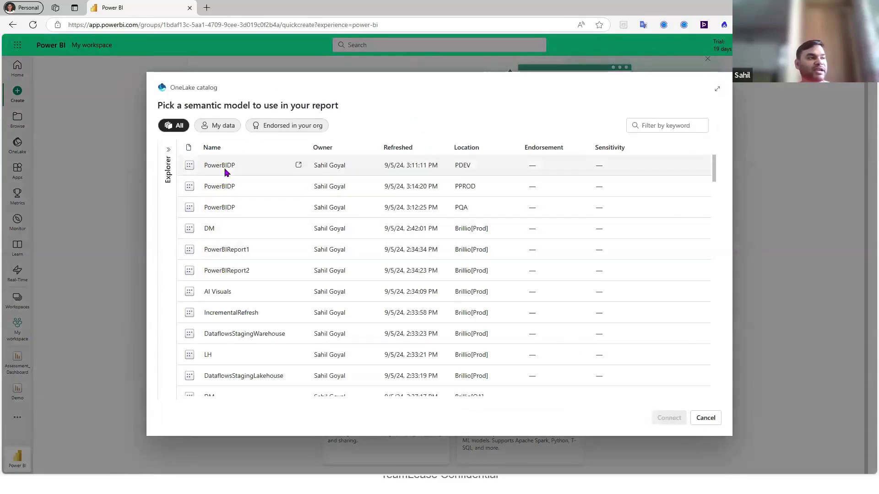
left_click(225, 171)
left_click(638, 418)
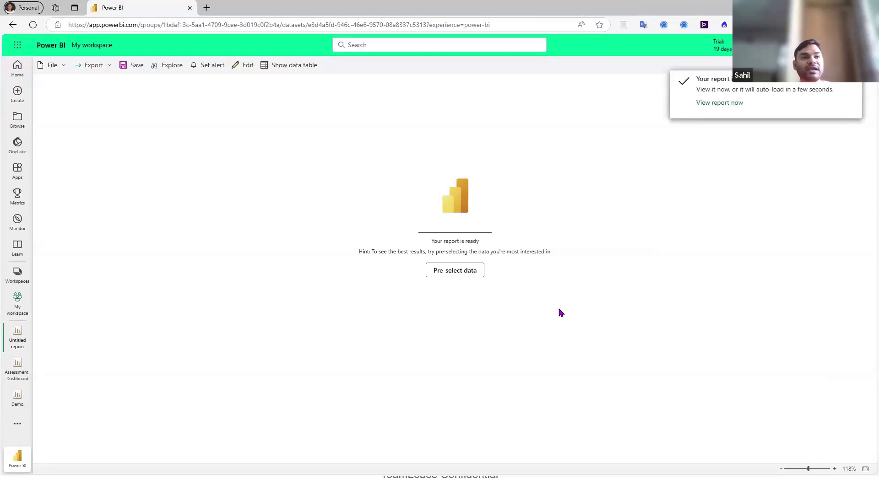
left_click(721, 103)
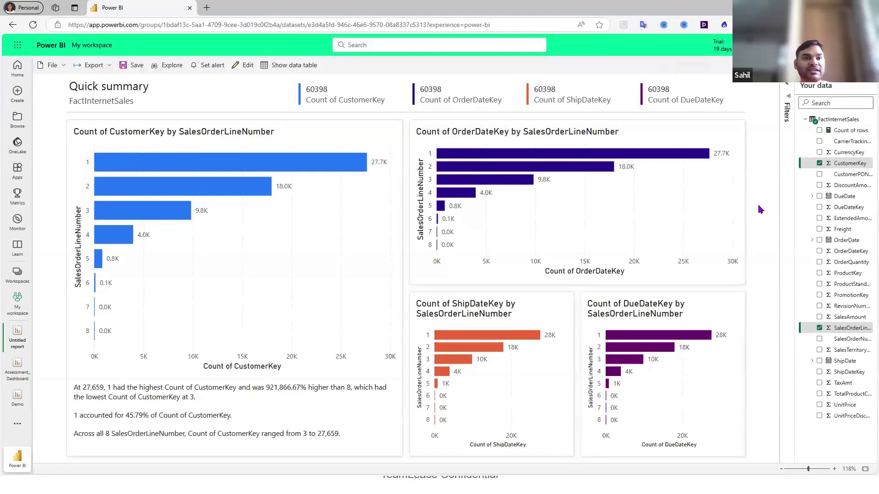
Step: Switch the auto-created report to edit mode and add a blank second page
left_click(246, 68)
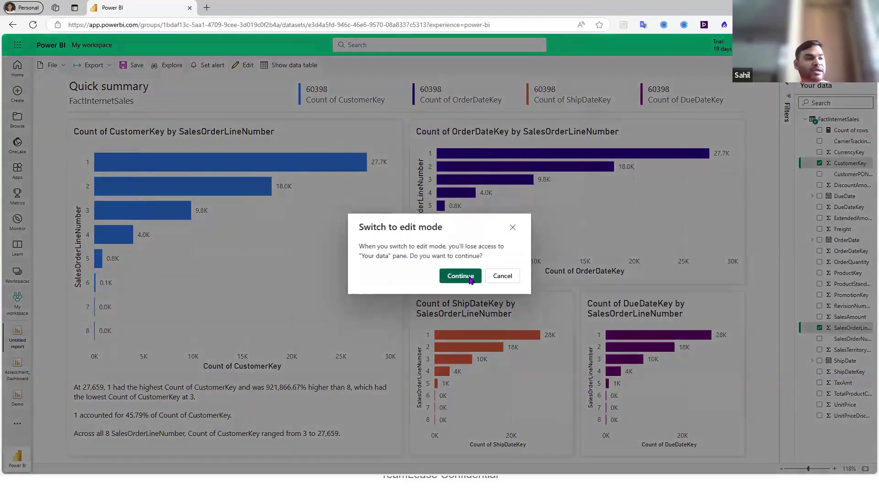
left_click(460, 276)
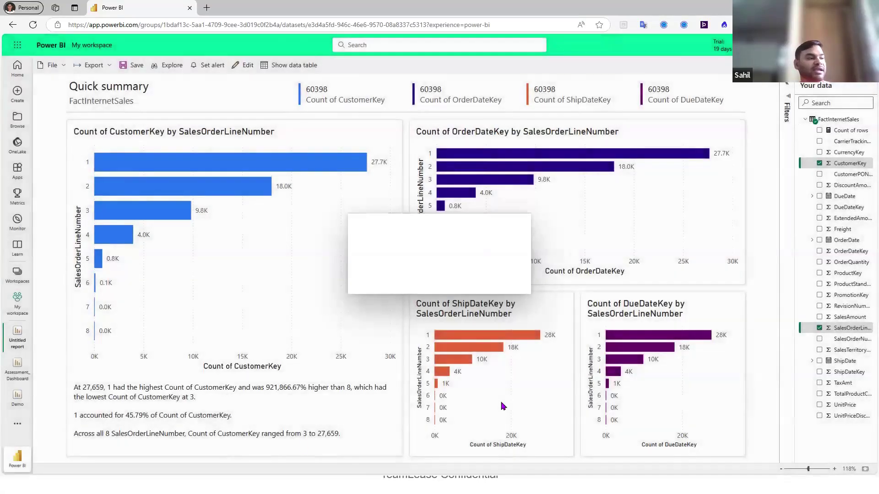
left_click(130, 458)
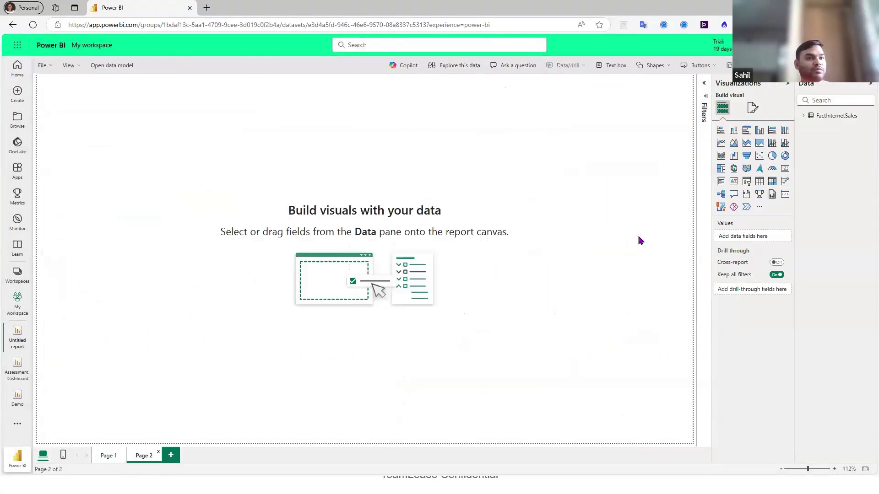
Step: Find SalesAmount in FactInternetSales by searching "AMOUN", place it on Page 2 and show it as a Card visual
left_click(803, 115)
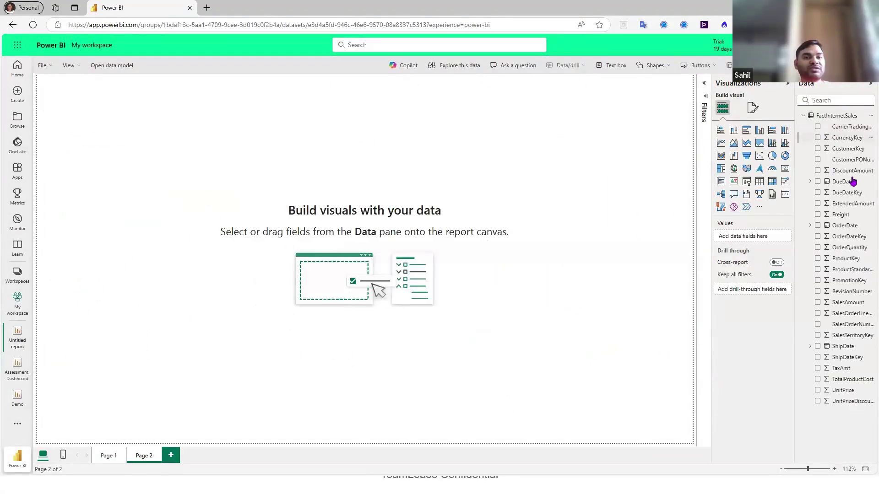
left_click(821, 101)
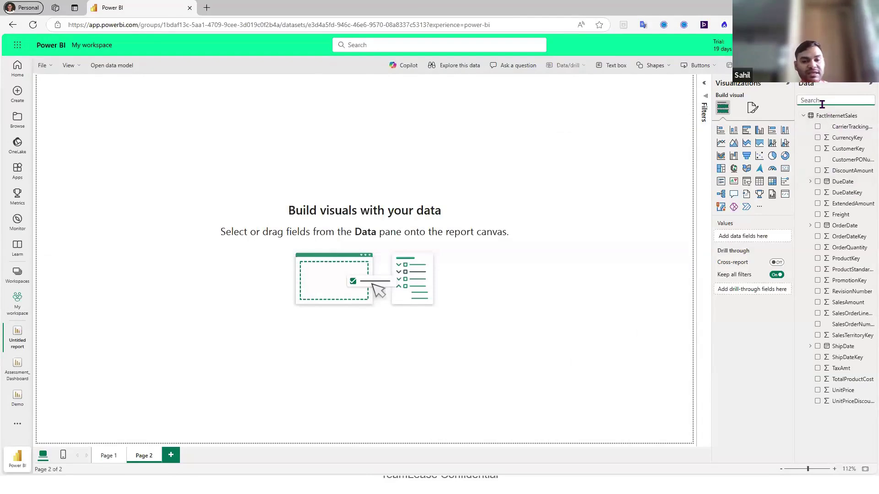
type("AMOUN")
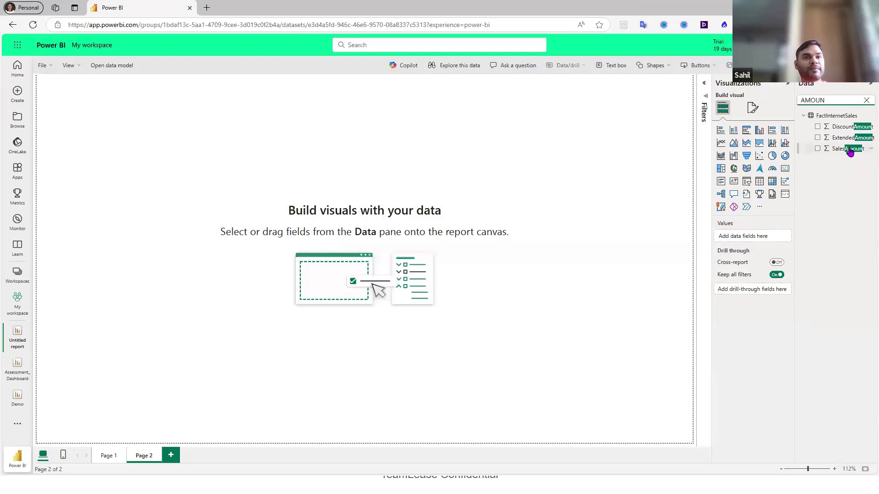
left_click_drag(849, 152, 330, 151)
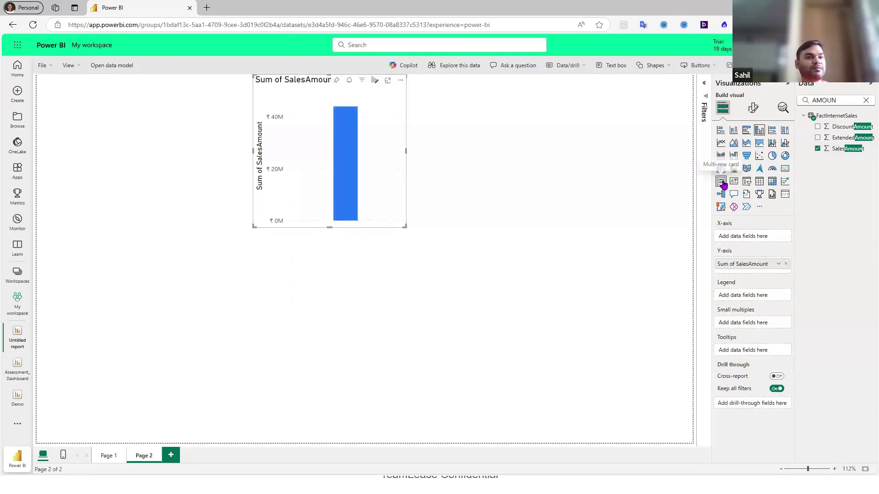
left_click(785, 168)
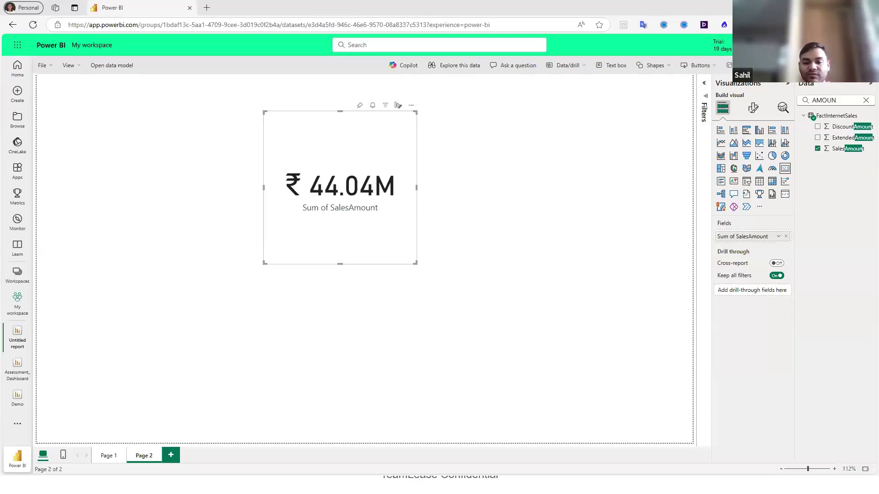
Step: Switch to Power BI Desktop, examine the SUMX and RELATED parts of the Total Cost measure's DAX formula, and return to the presentation
key("alt+Tab")
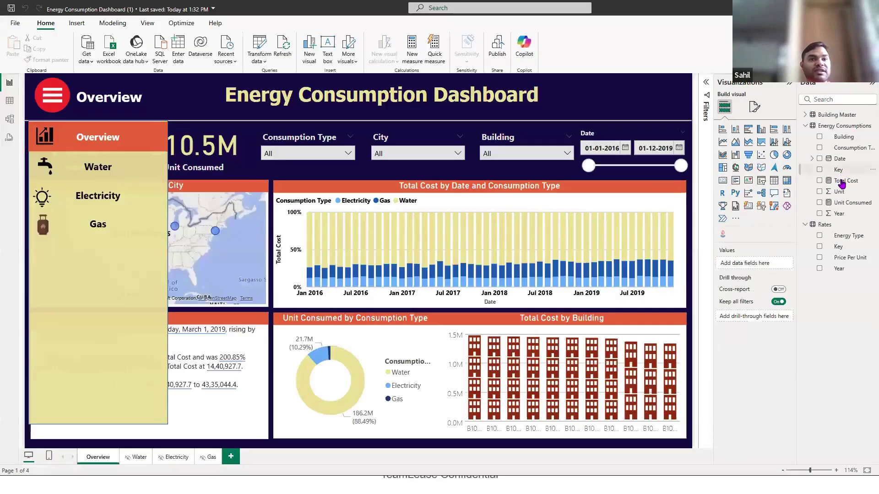
left_click(841, 181)
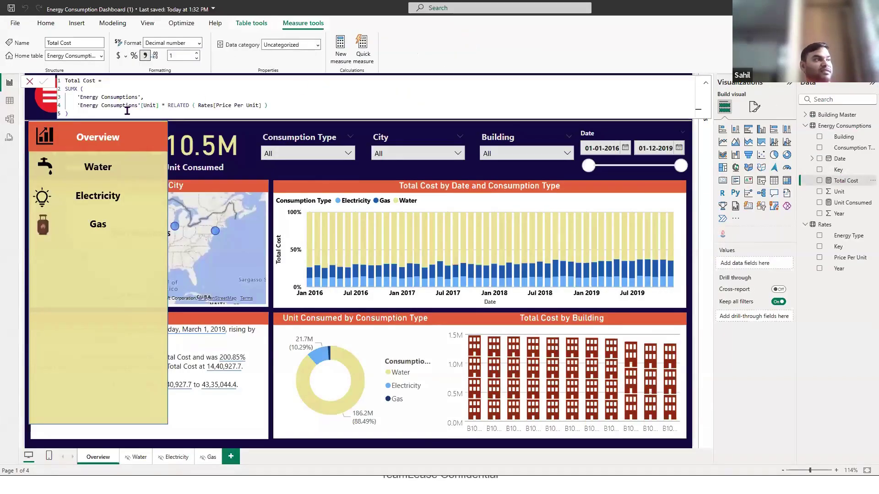
key("ctrl+a")
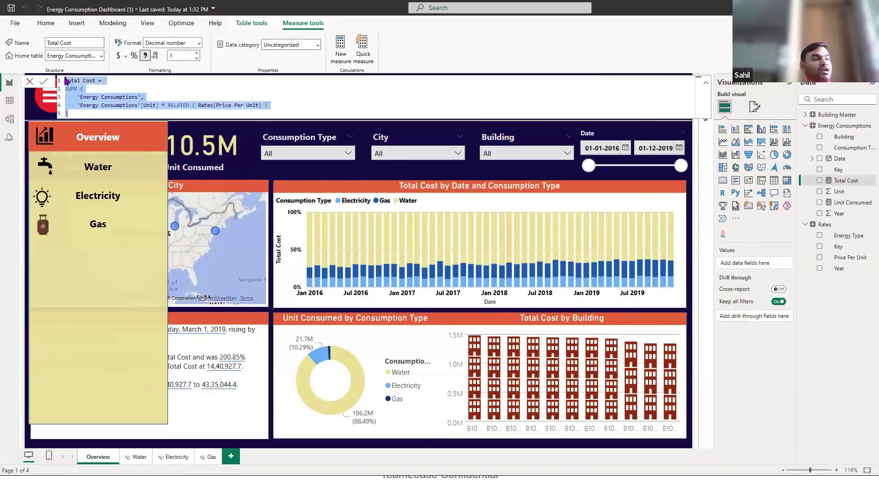
double_click(73, 81)
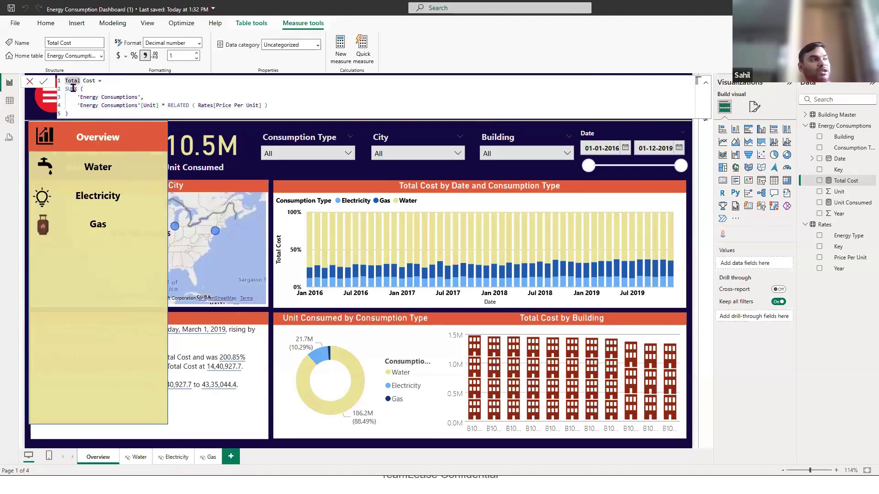
double_click(72, 88)
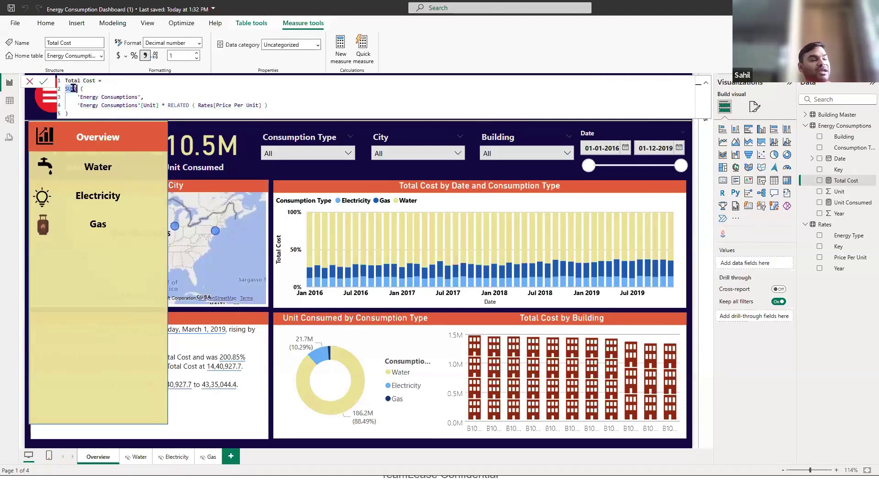
left_click(112, 95)
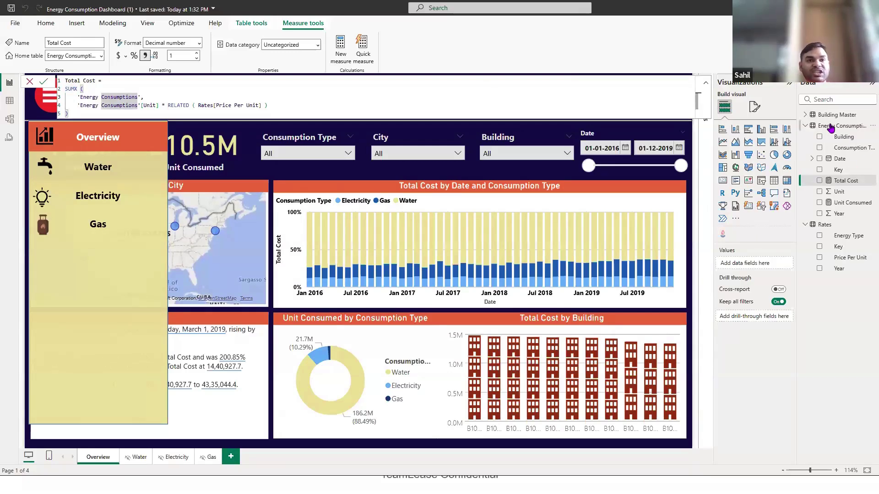
left_click(153, 104)
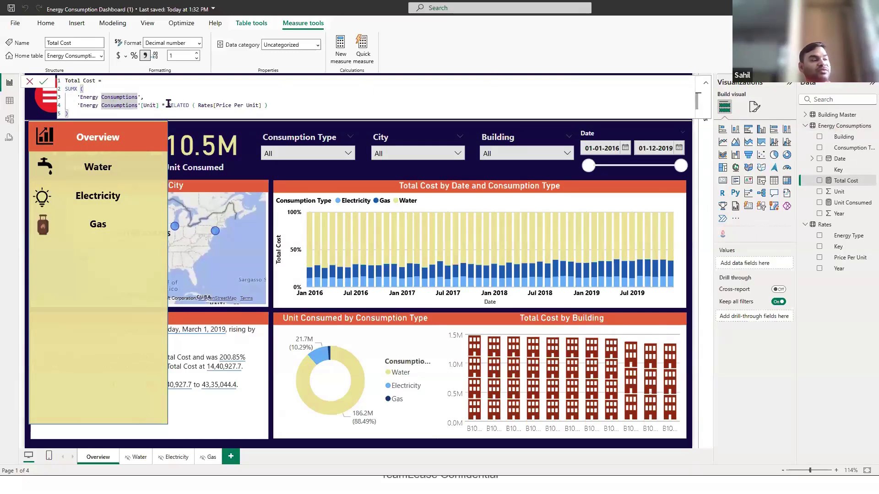
left_click(225, 105)
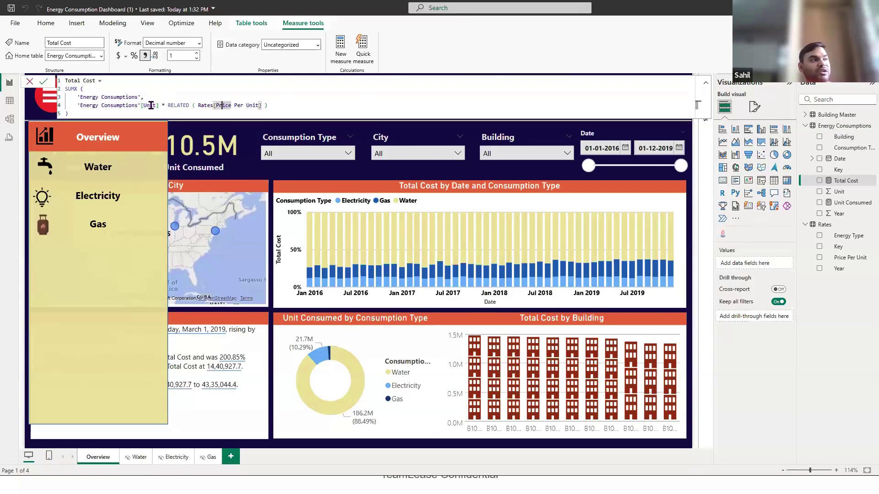
left_click(272, 113)
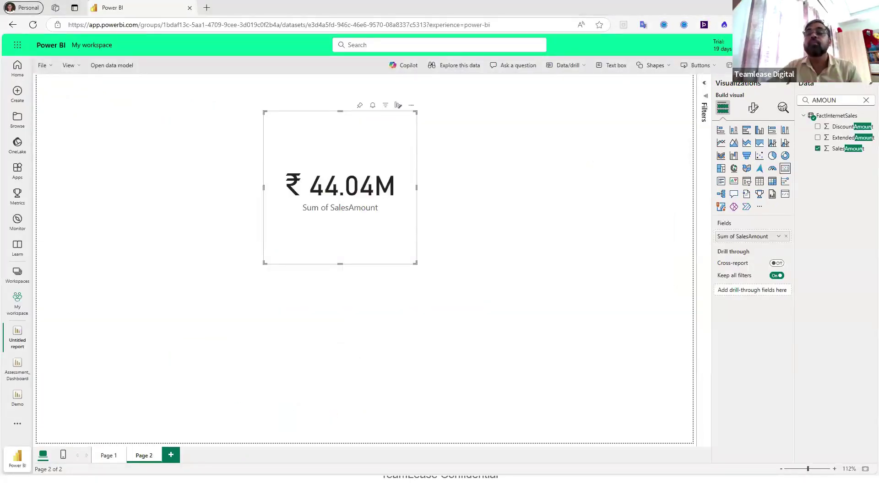
left_click(279, 449)
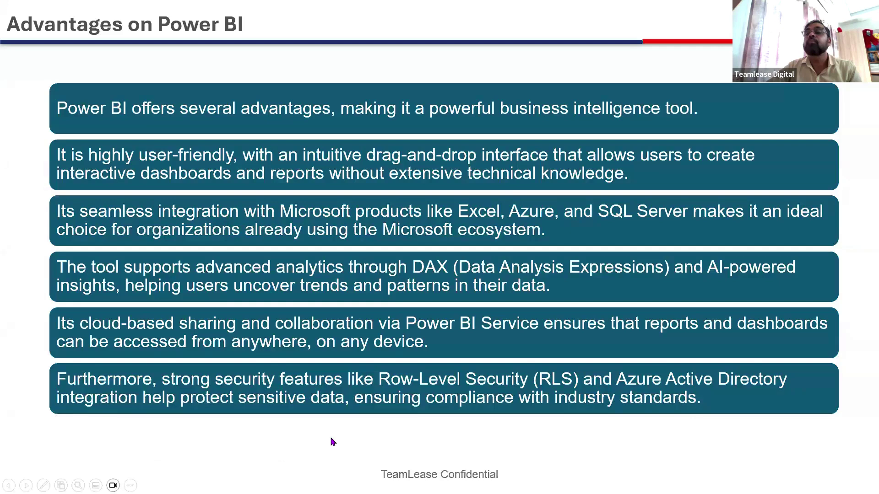
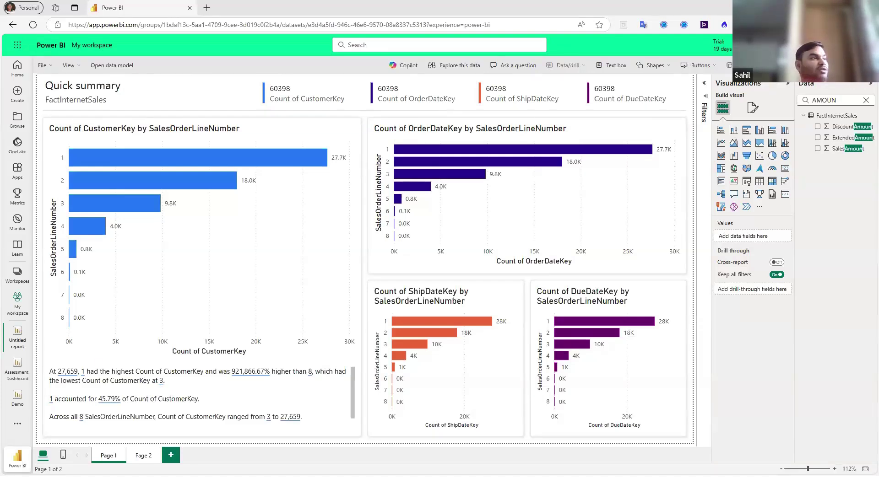
Step: Switch to Power BI Desktop and review the Insert, Modeling, View and Home commands, including More visuals, on the dashboard's Gas page
key("alt+Tab")
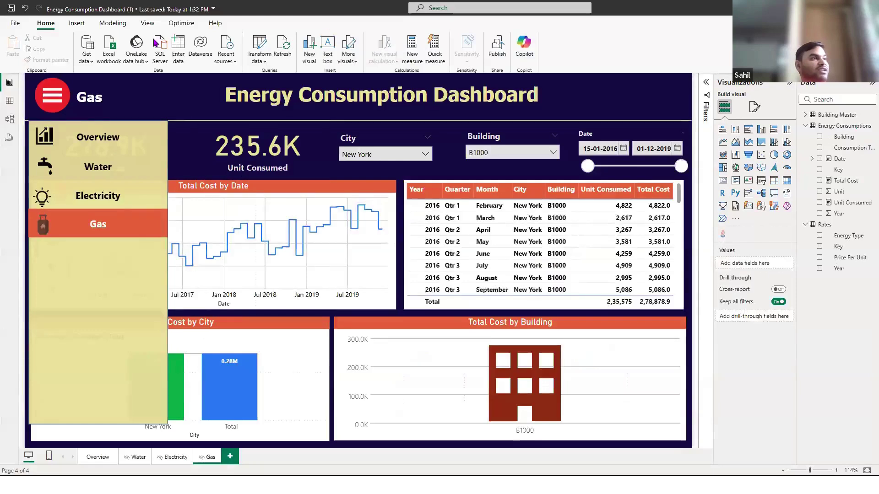
left_click(77, 22)
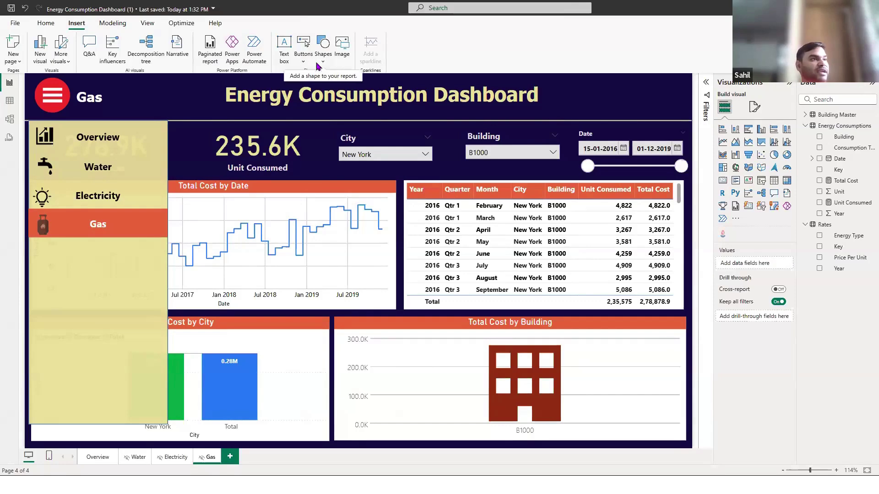
left_click(121, 23)
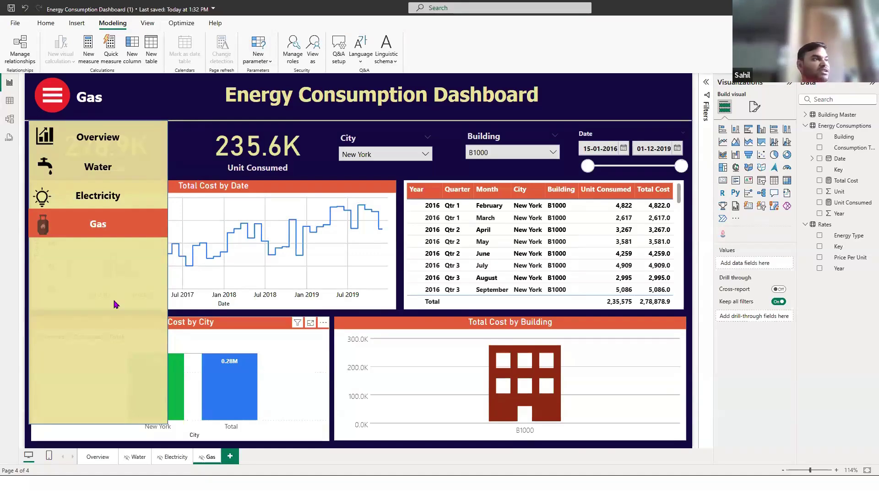
left_click(114, 249)
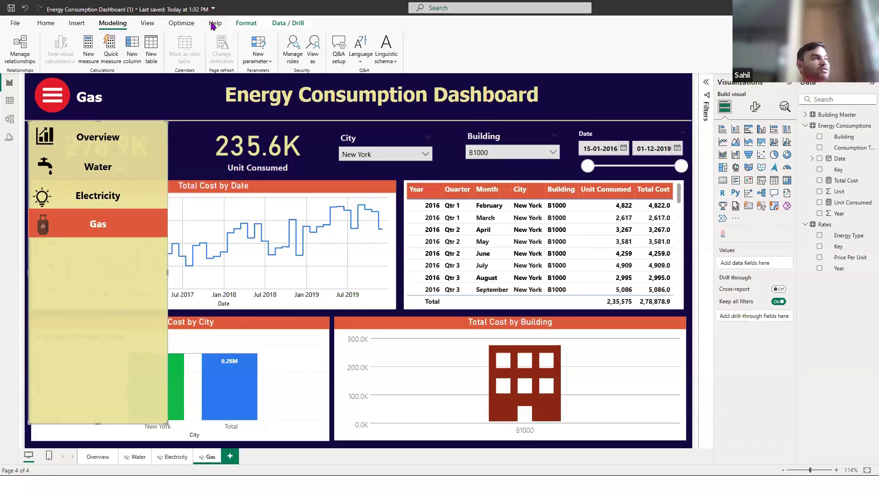
left_click(148, 24)
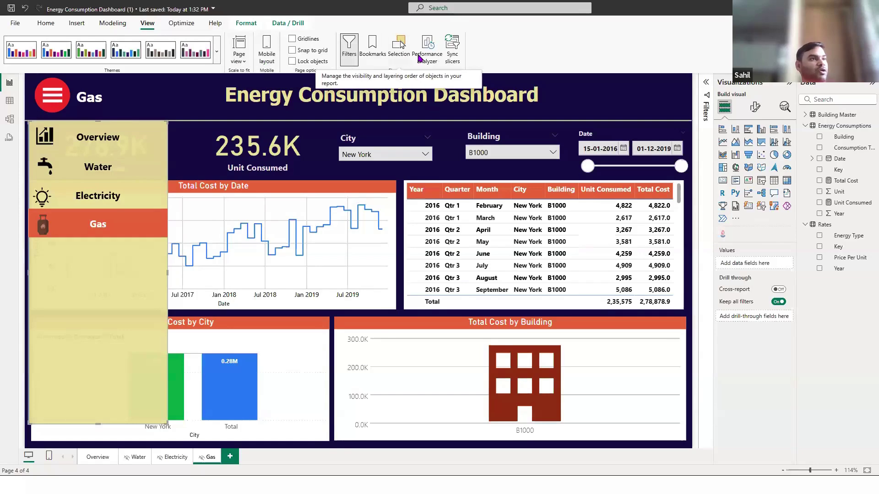
left_click(46, 25)
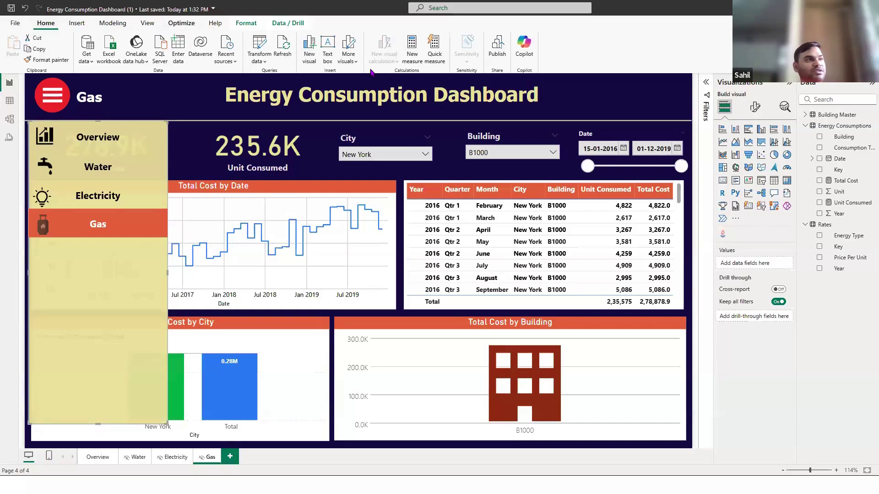
left_click(349, 60)
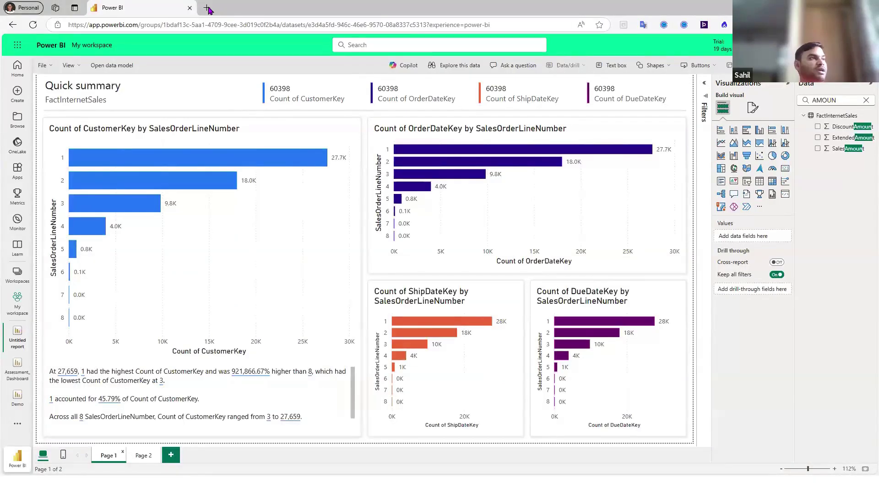
Step: Open google.com in a new browser tab and search for "power bi desktop"
key("super+Down")
left_click(202, 10)
type("google.com")
key("Return")
type("powe")
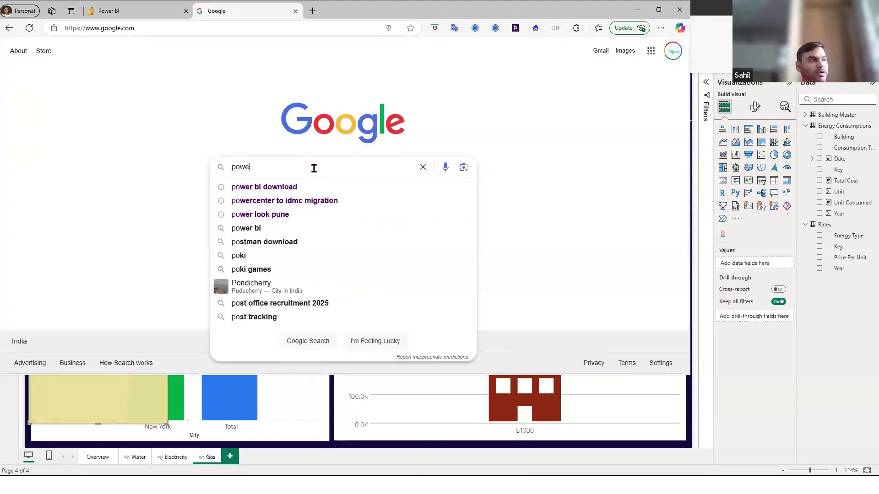
type("rbi desktop install")
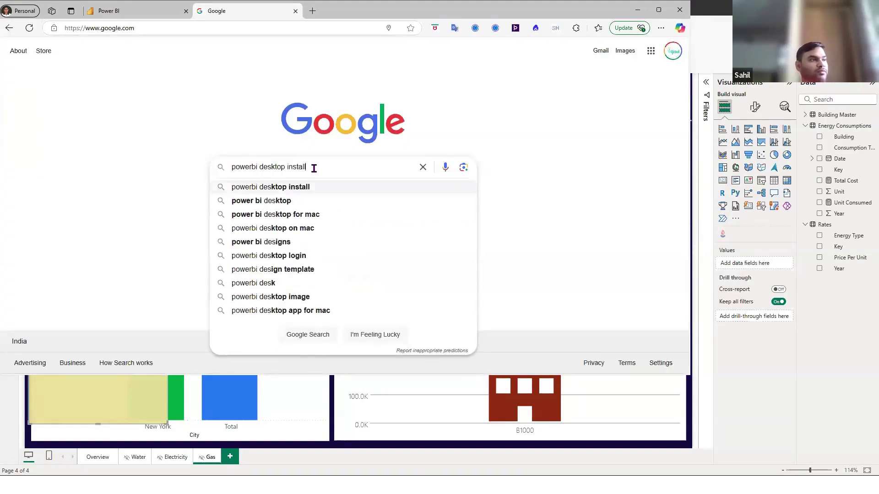
key("Down")
key("Down")
key("Return")
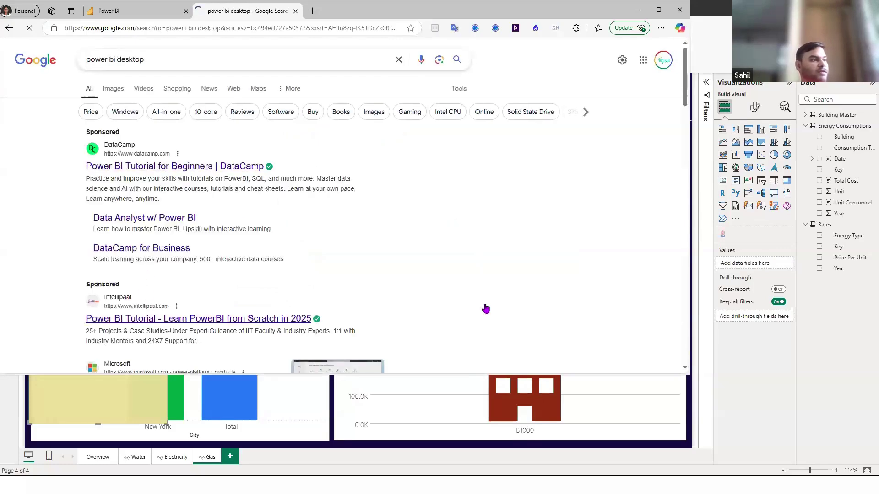
Step: Open Microsoft's Power BI Desktop product page from the search results, maximize the browser window and dismiss the survey invitation
scroll(665, 132, "down", 5)
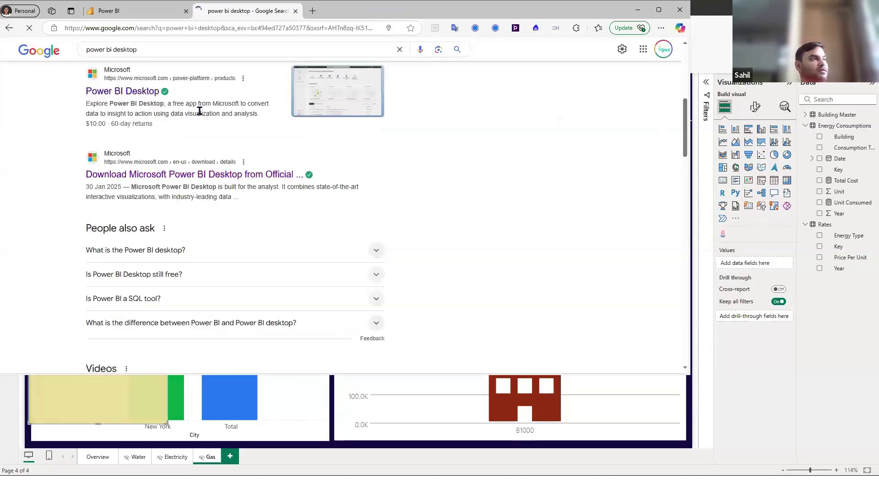
left_click(142, 92)
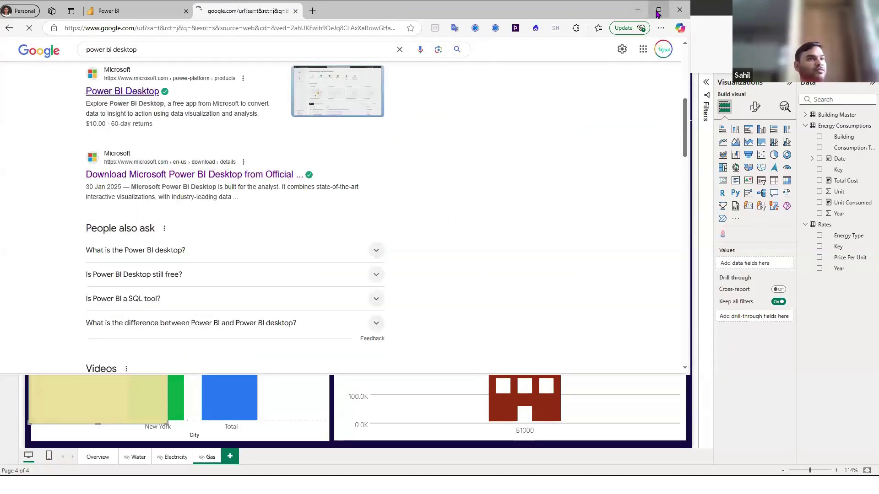
left_click(657, 14)
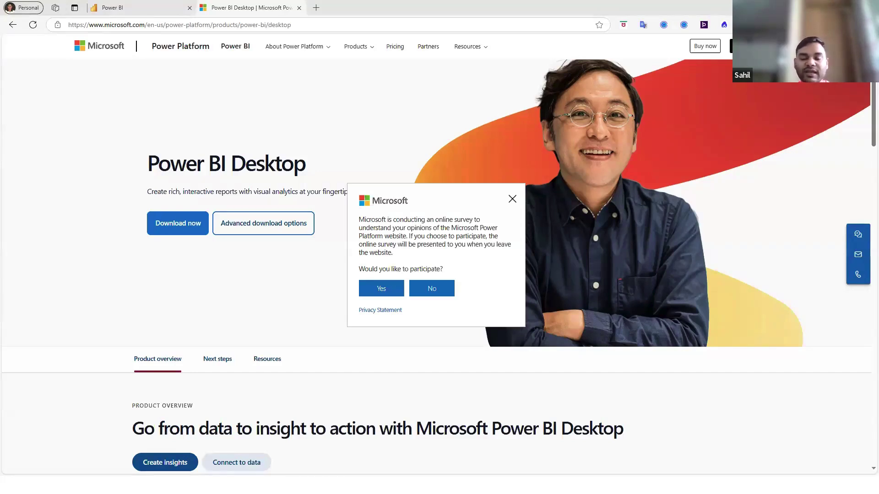
left_click(512, 199)
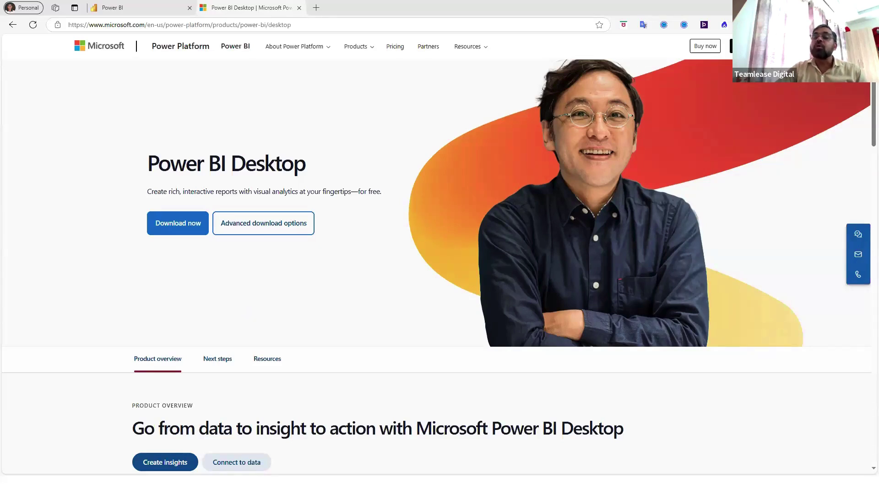
Step: Switch to Power BI Desktop, close the open More visuals list, and return to the presentation
key("alt+Tab")
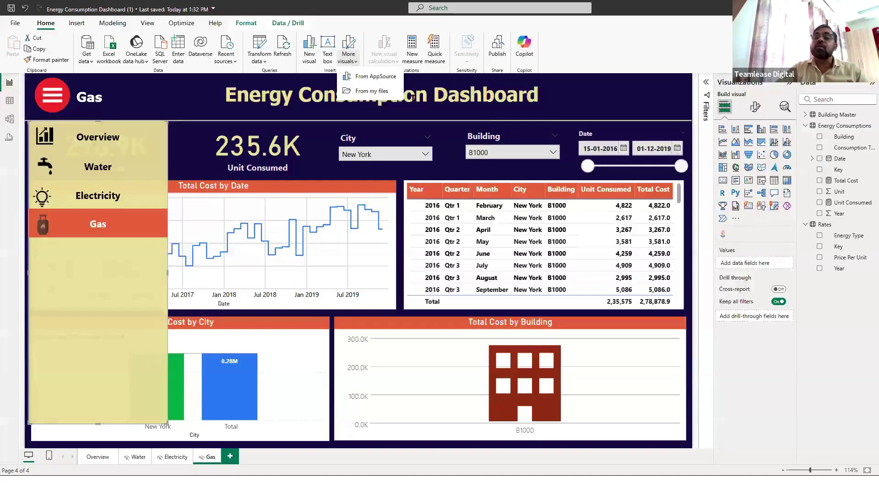
left_click(591, 63)
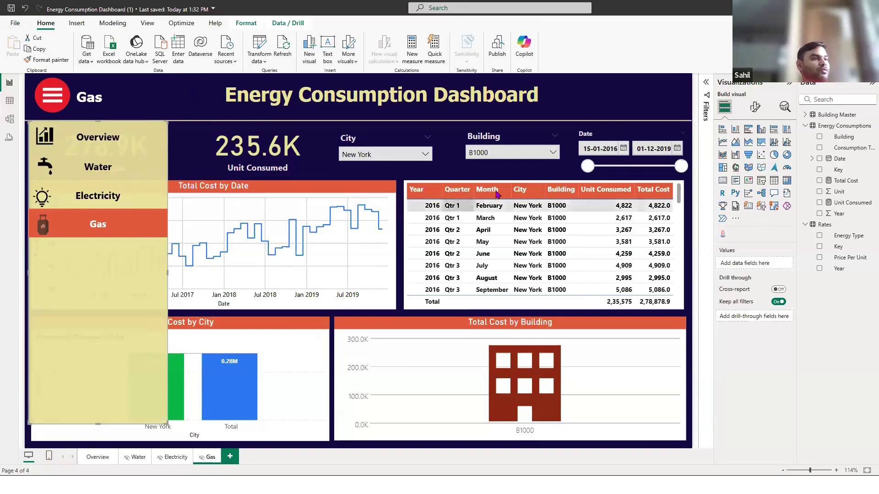
key("alt+Tab")
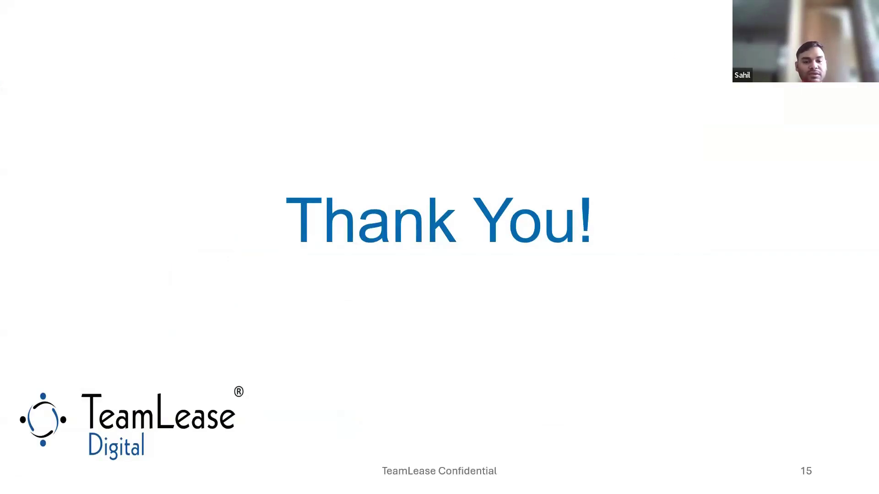
Step: Switch to the Power BI Service report in the browser, go to Page 2, and clear the field search
key("alt+Tab")
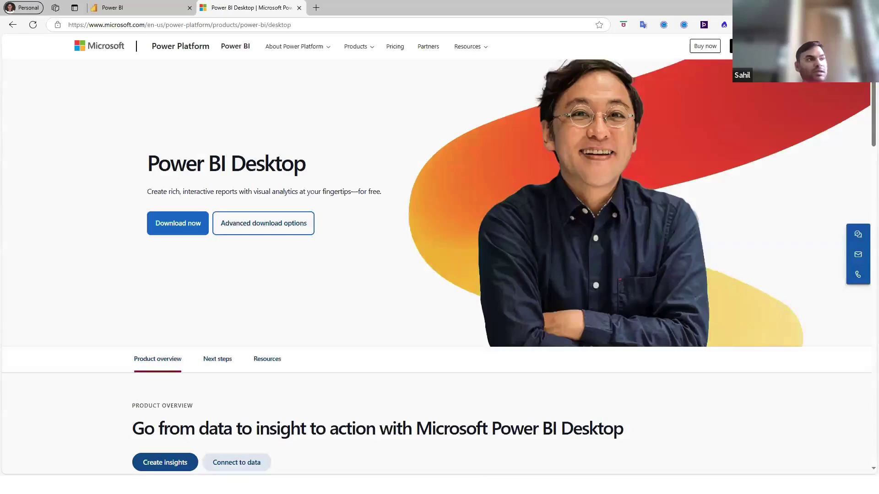
left_click(161, 7)
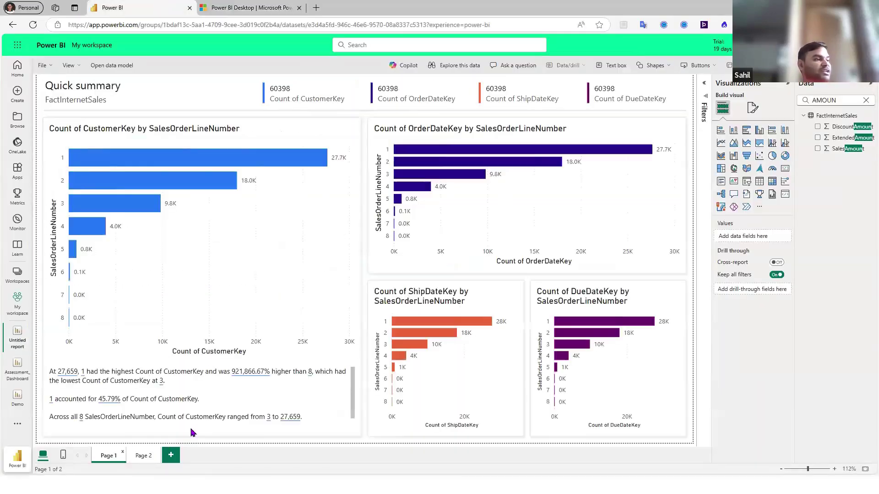
left_click(146, 456)
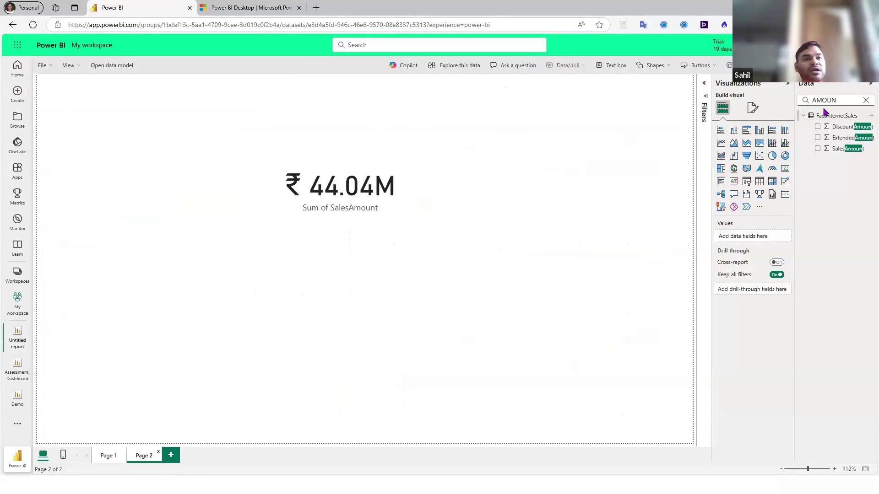
left_click(865, 99)
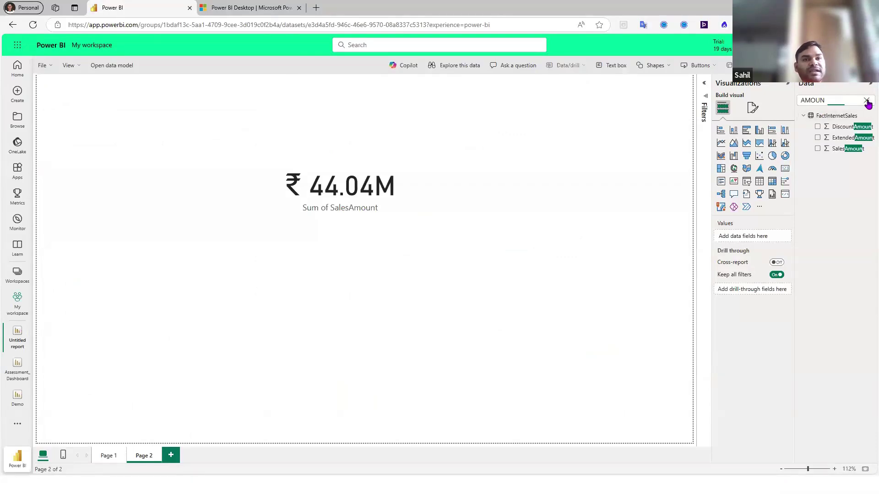
left_click(804, 117)
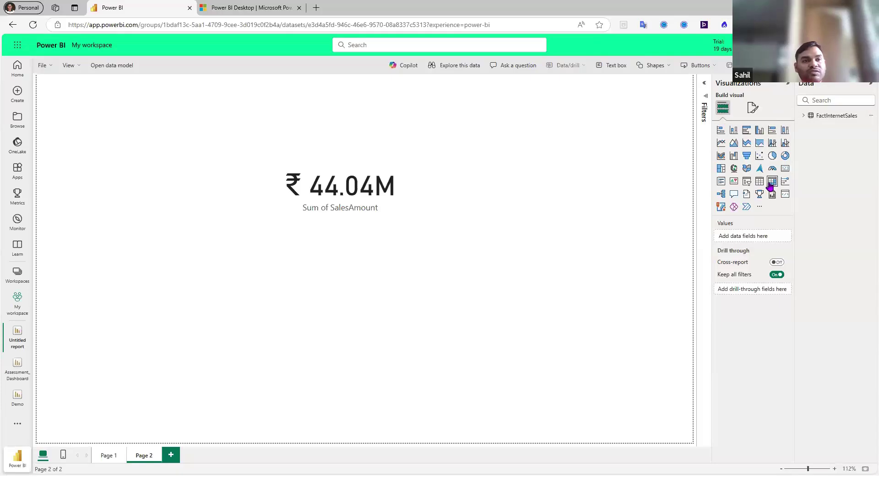
Step: Add a pie chart below the card on Page 2 and assign SalesAmount, found by searching "SALESA", as its values
left_click(772, 156)
left_click_drag(263, 351, 325, 309)
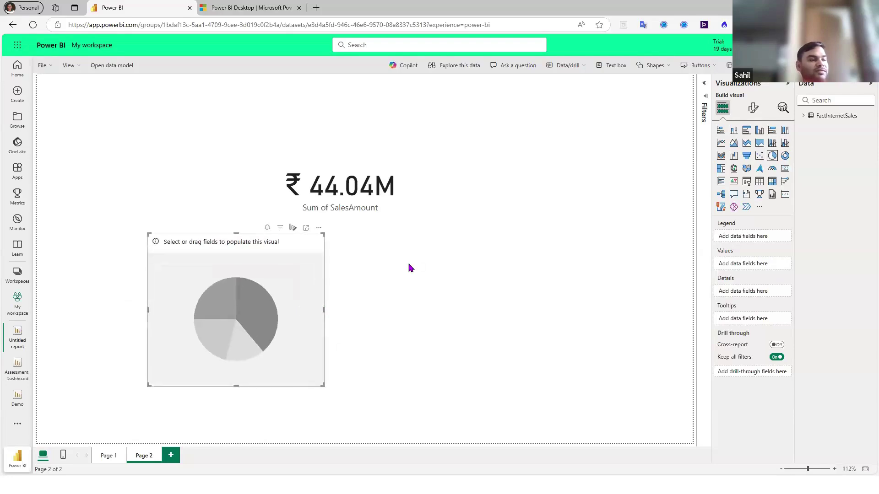
left_click(804, 117)
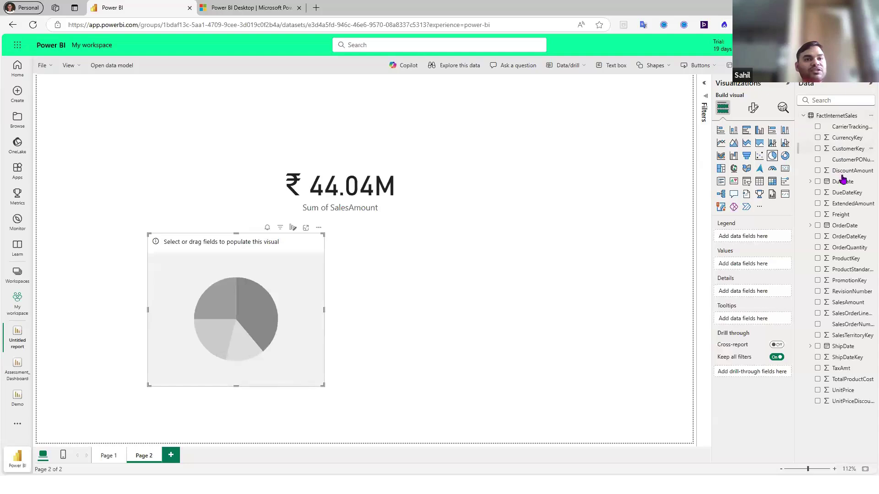
left_click(830, 99)
type("SALESA")
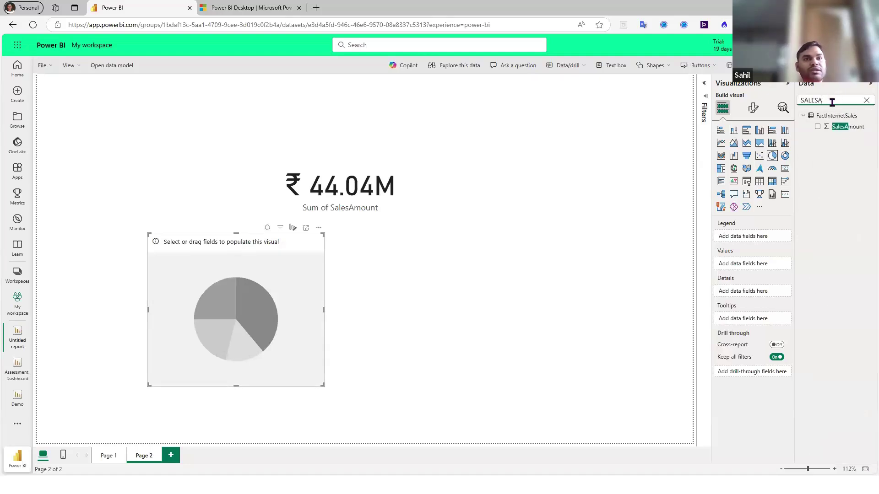
left_click_drag(844, 127, 754, 263)
Step: Search the fields for "DATE" and assign the DueDate date hierarchy as the pie chart's legend
left_click(846, 99)
key("ctrl+a")
key("BackSpace")
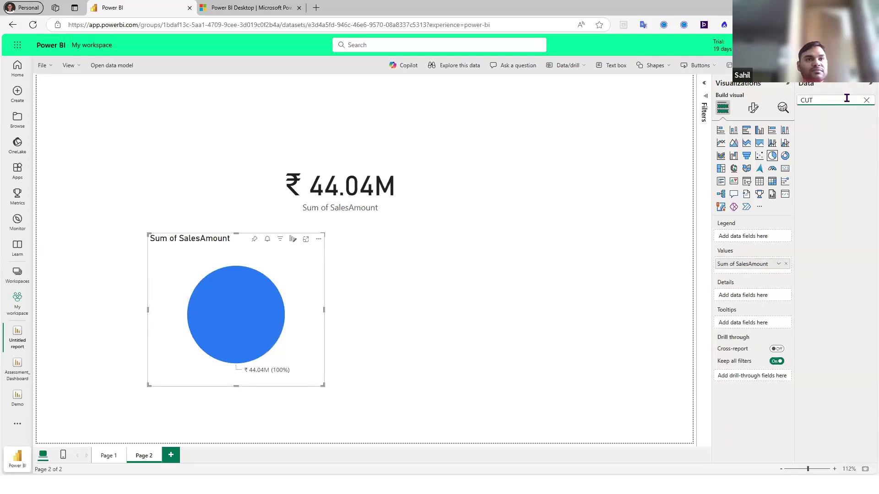
type("C")
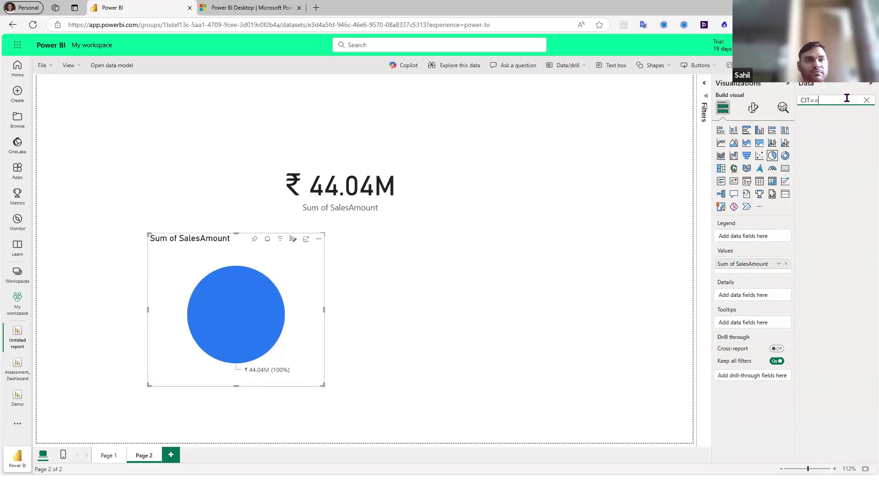
key("BackSpace")
type("DATE")
left_click_drag(845, 128, 753, 242)
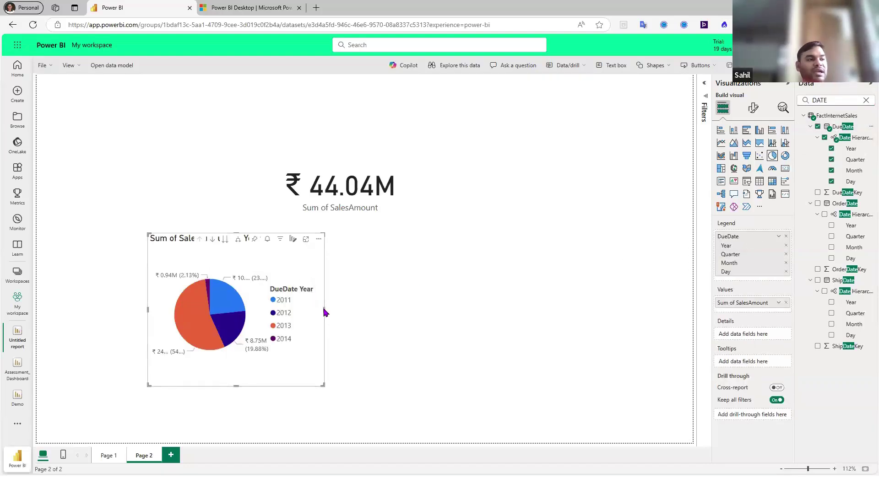
Step: Widen the pie chart slightly, place it beside the SalesAmount card's left edge, and clear the field search
left_click_drag(324, 310, 332, 309)
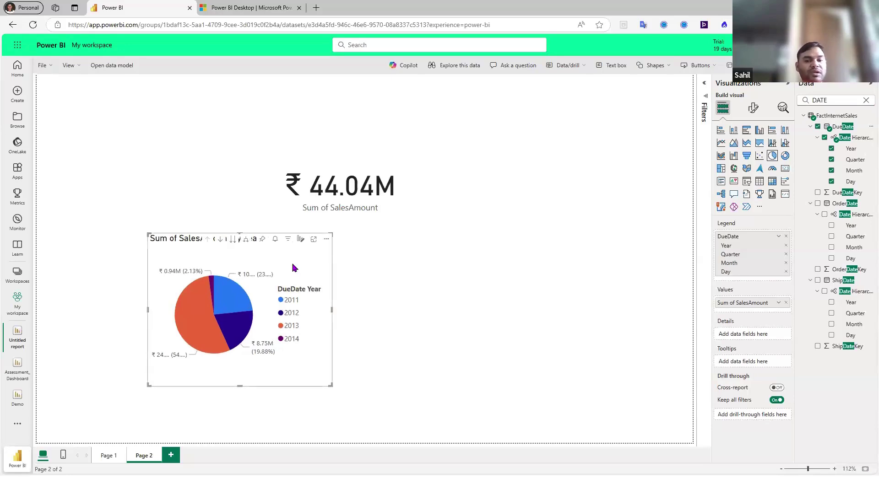
left_click_drag(263, 239, 202, 182)
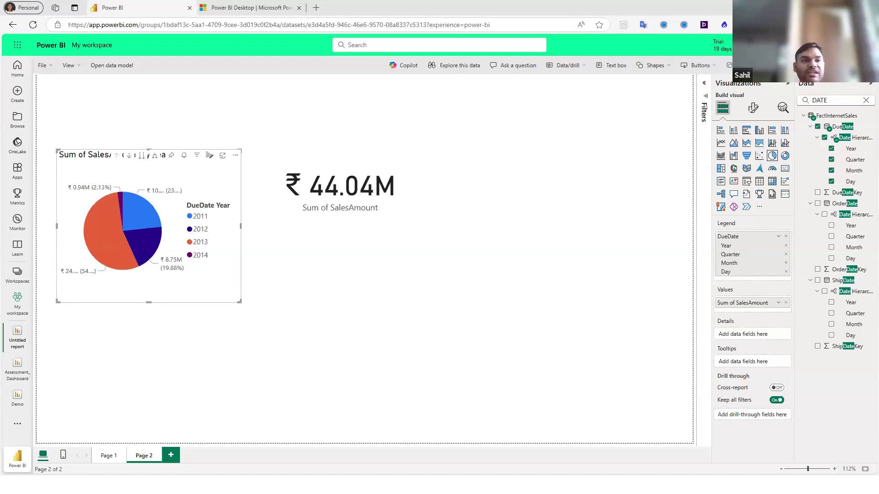
left_click(865, 100)
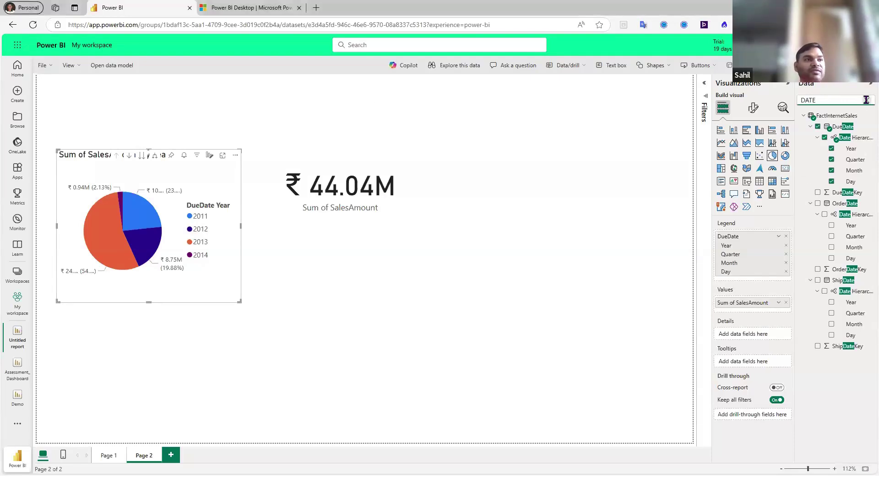
left_click(865, 100)
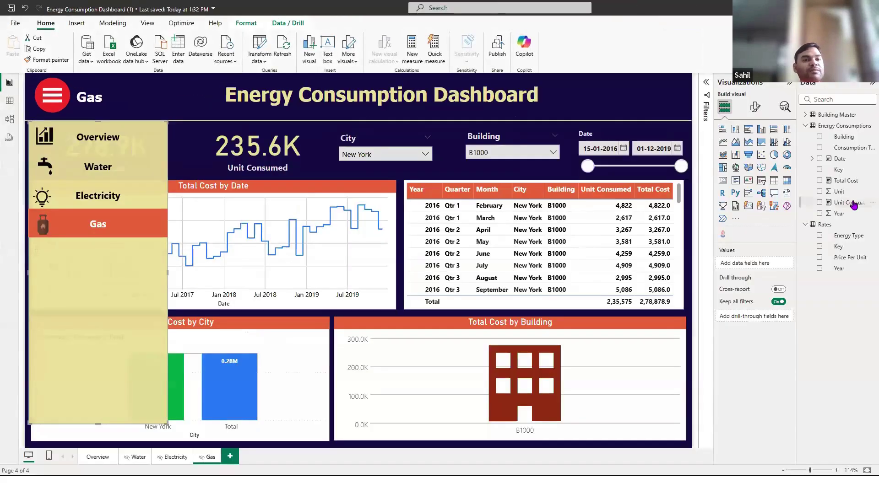
Step: In Power BI Desktop, examine the Unit Consumed measure's DAX formula and go back to the Home commands
left_click(853, 204)
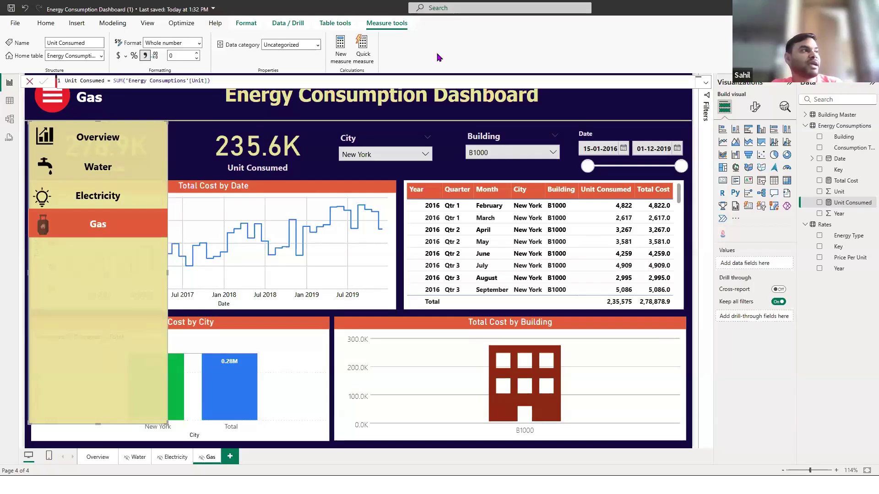
left_click(64, 26)
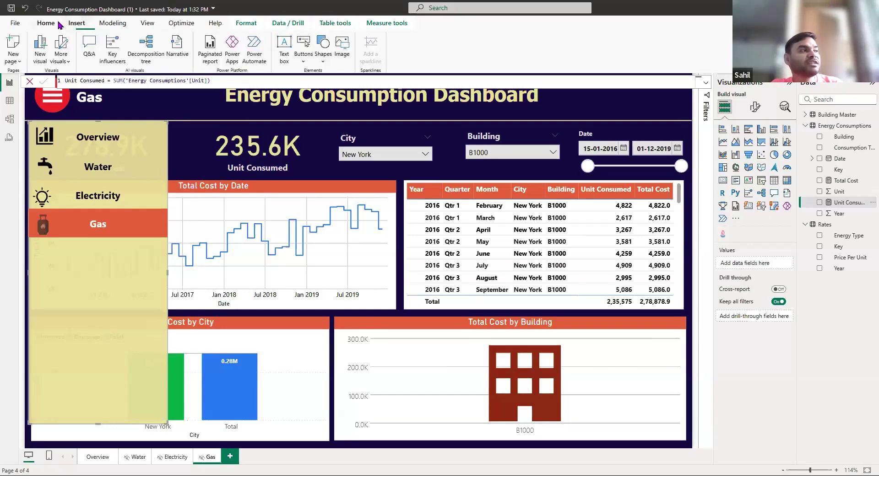
left_click(59, 25)
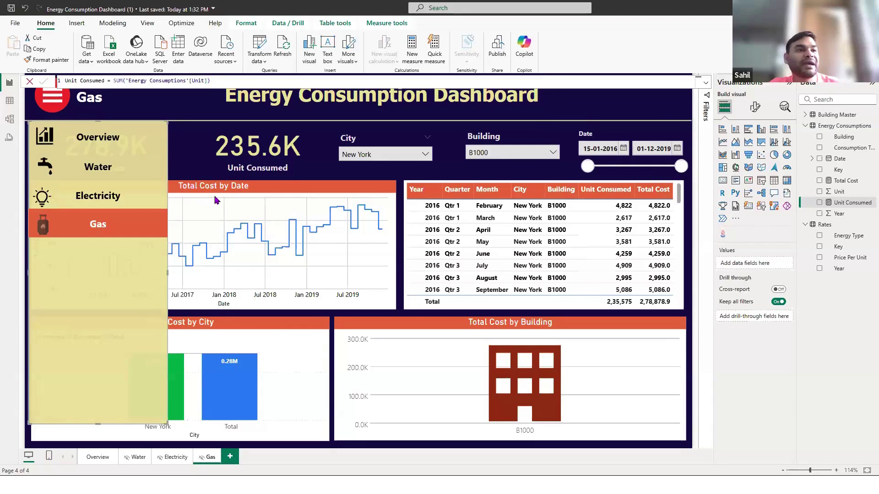
Step: Return to Power BI Service in the browser and leave the untitled report for My workspace
key("alt+Tab")
left_click(18, 273)
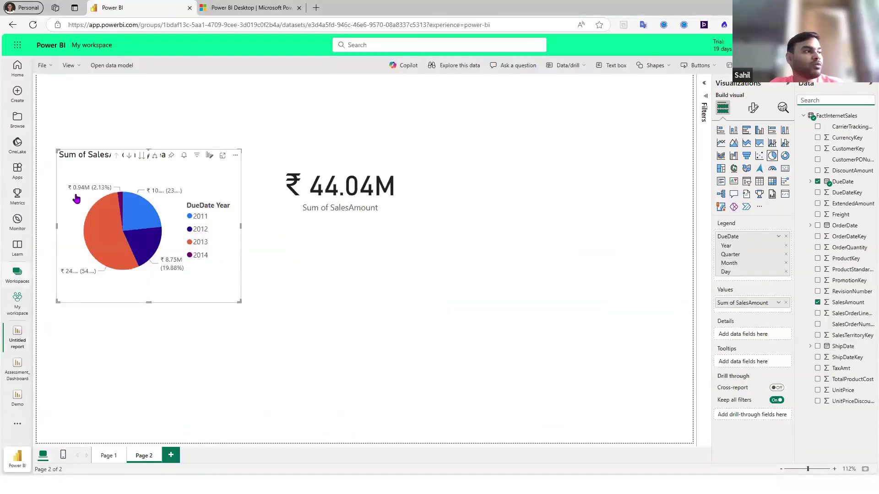
left_click(73, 136)
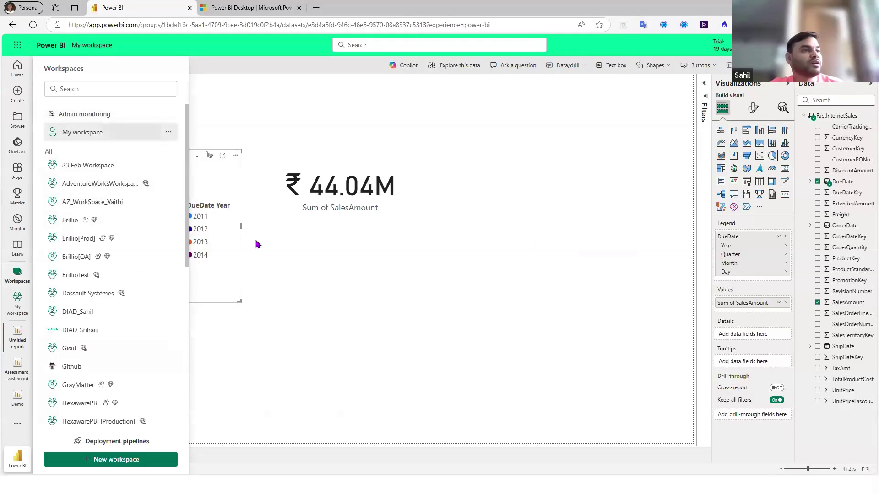
left_click(549, 280)
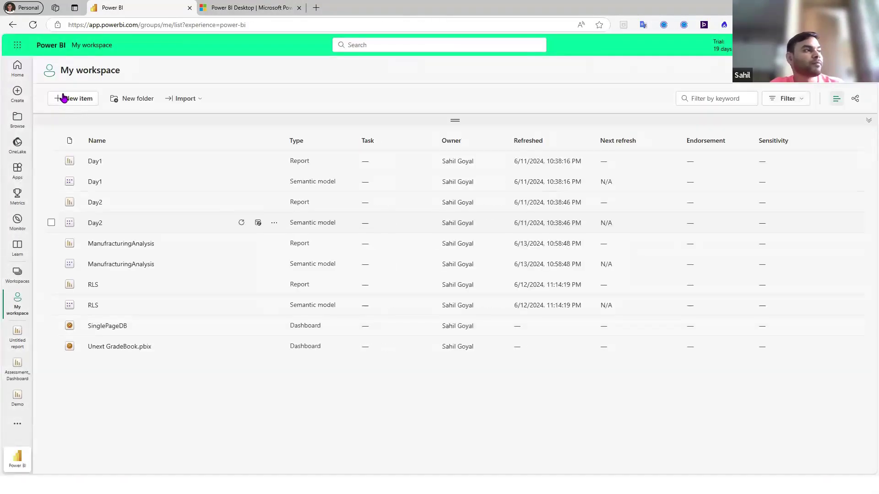
Step: Create a new dashboard named DB in My workspace
left_click(64, 97)
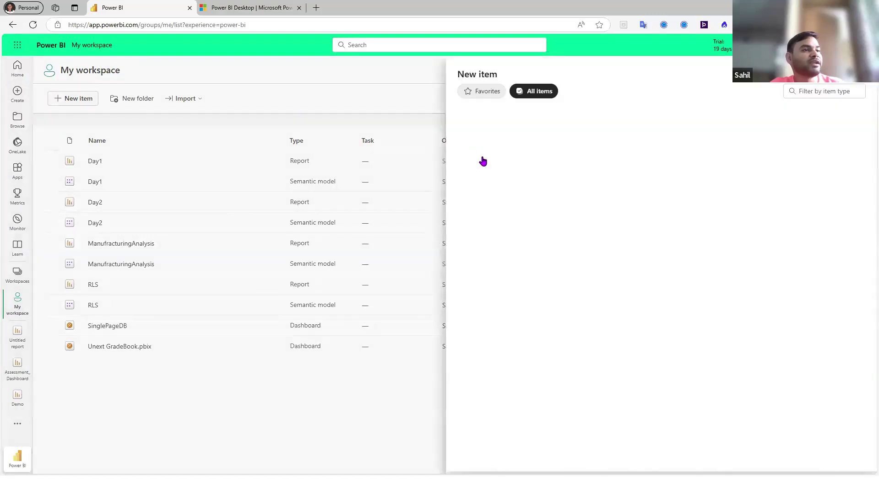
left_click(460, 201)
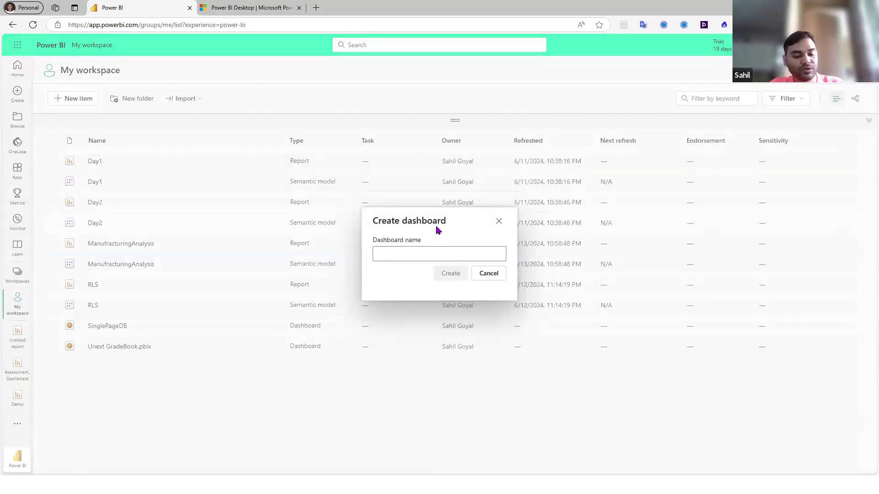
type("DB")
left_click(447, 279)
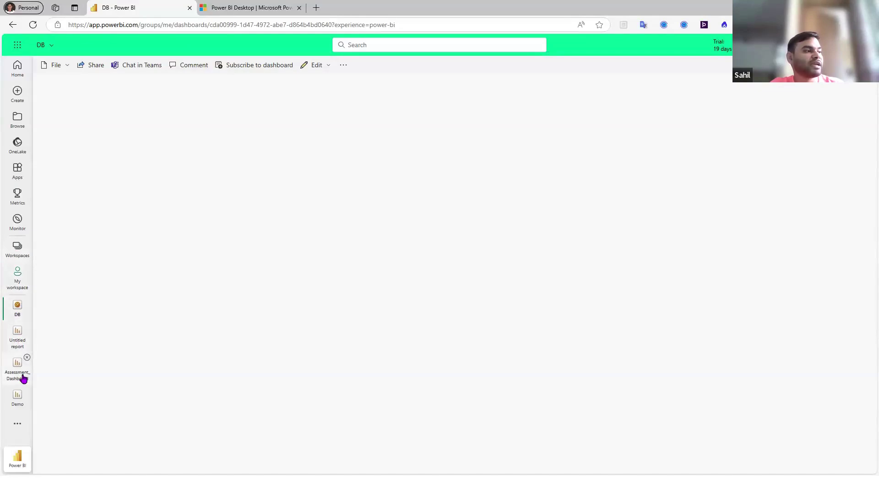
Step: Open the Assessment_Dashboard report
left_click(22, 376)
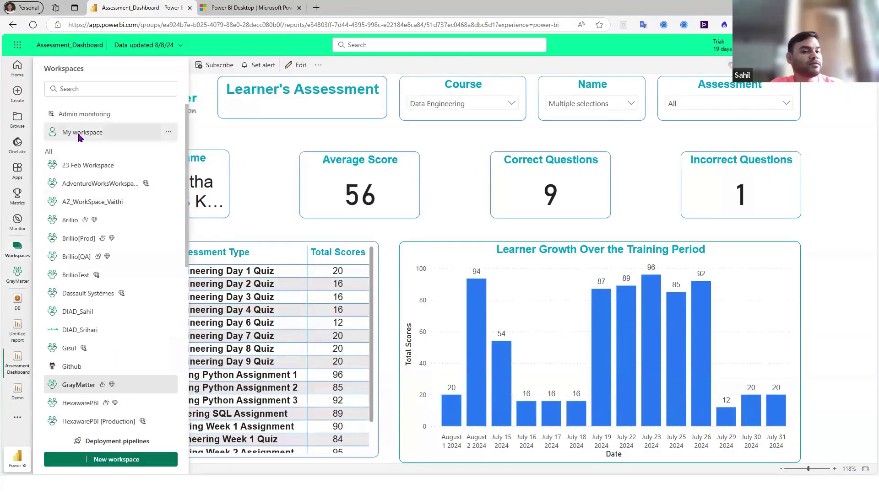
Step: Open the Day1 report in My workspace, pin its Sum of Order Quantity line chart to the existing DB dashboard, and open that dashboard
left_click(74, 136)
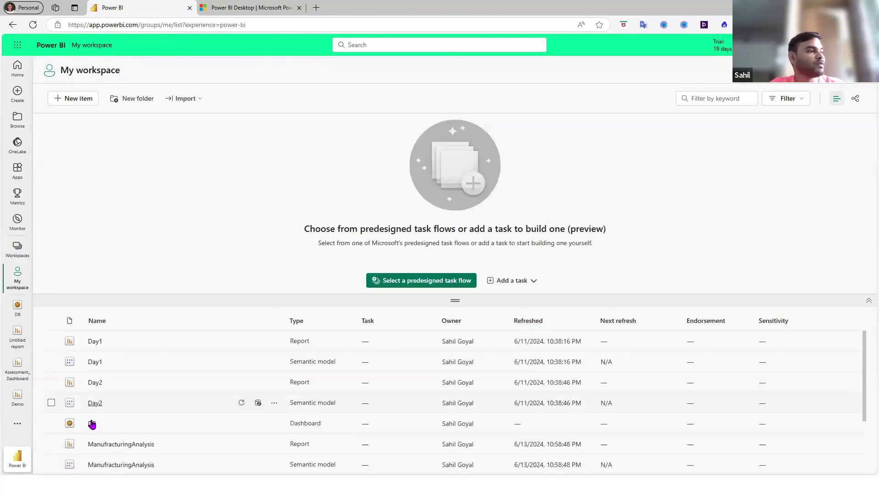
left_click(95, 342)
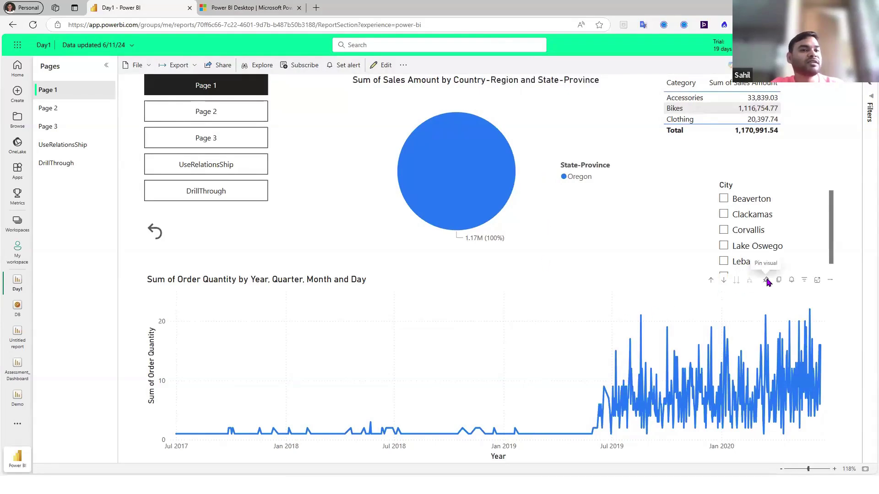
left_click(765, 280)
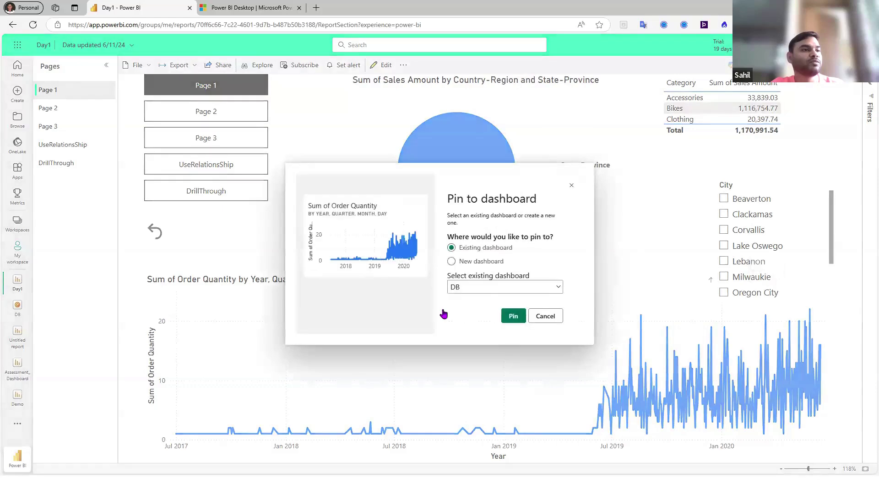
left_click(514, 317)
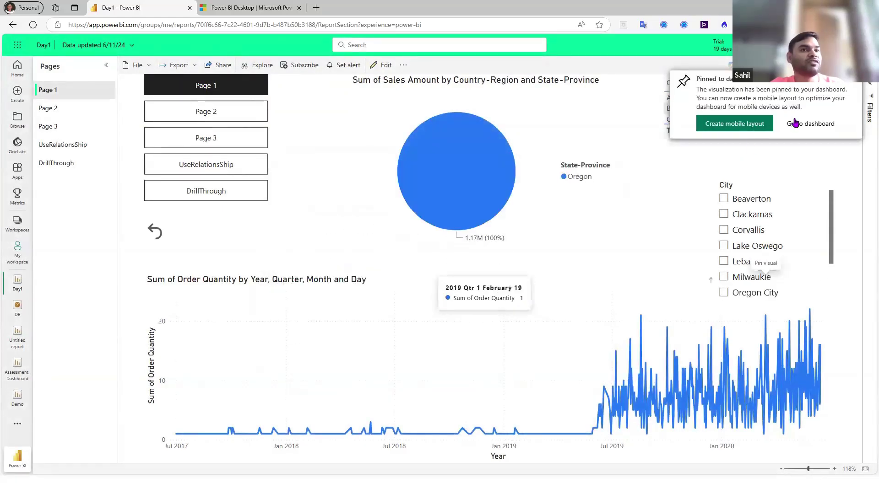
left_click(796, 121)
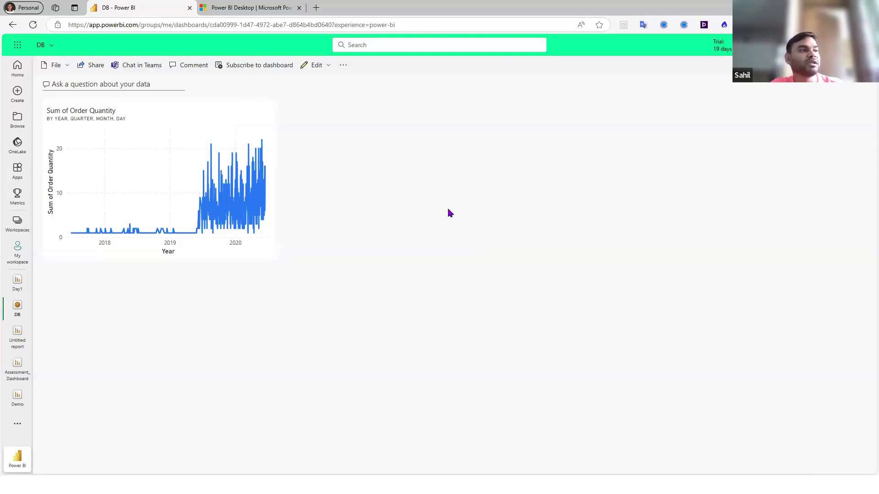
Step: View the suggested questions in the DB dashboard's Q&A and return to the dashboard
left_click(150, 90)
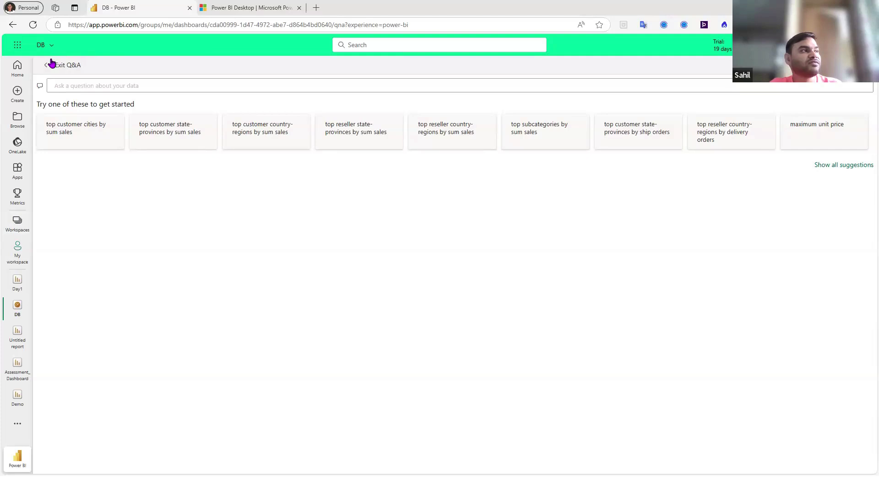
left_click(48, 66)
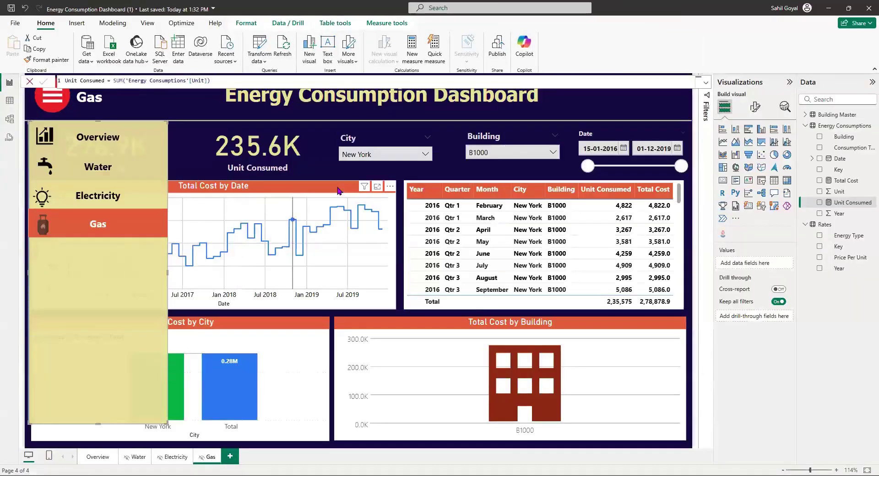
Step: Switch to Power BI Desktop, show the Gas page's Total Cost by Date chart as a table with its options, and return to the report
left_click(338, 191)
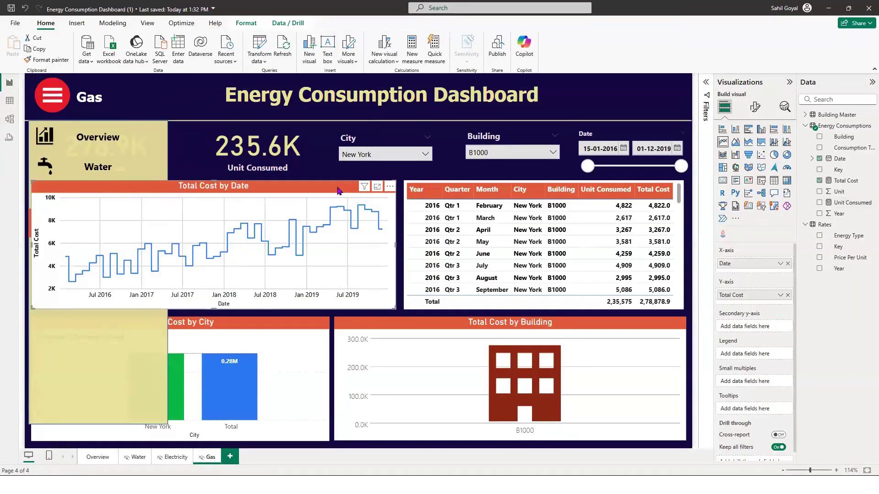
right_click(337, 191)
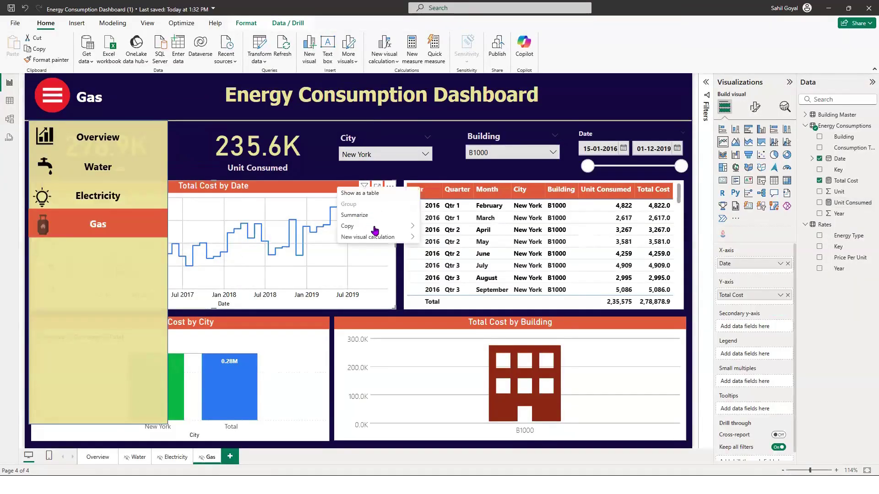
mouse_move(395, 235)
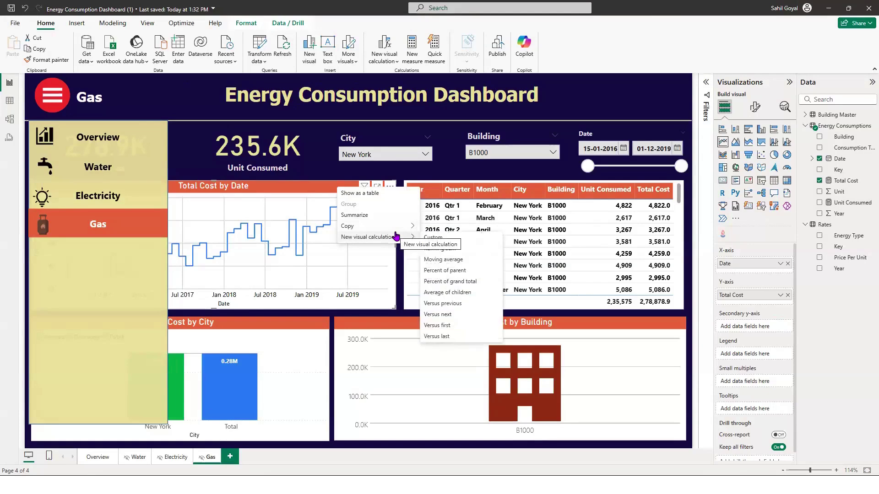
left_click(370, 193)
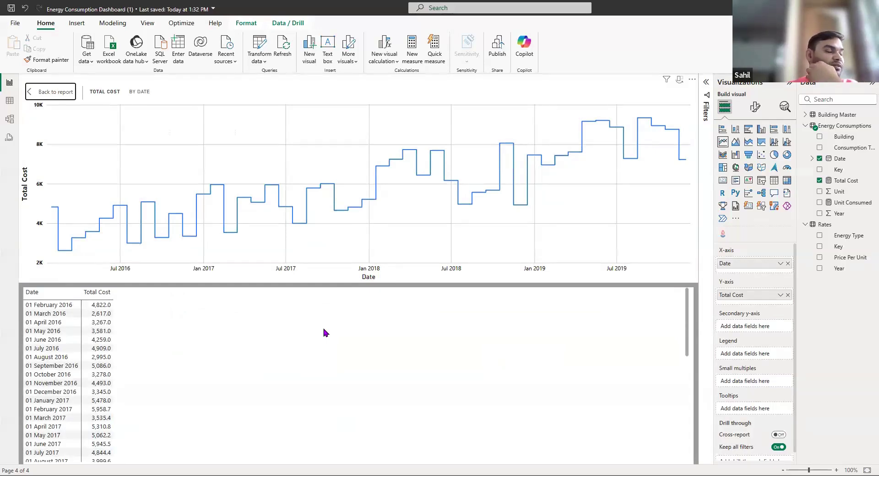
left_click(693, 80)
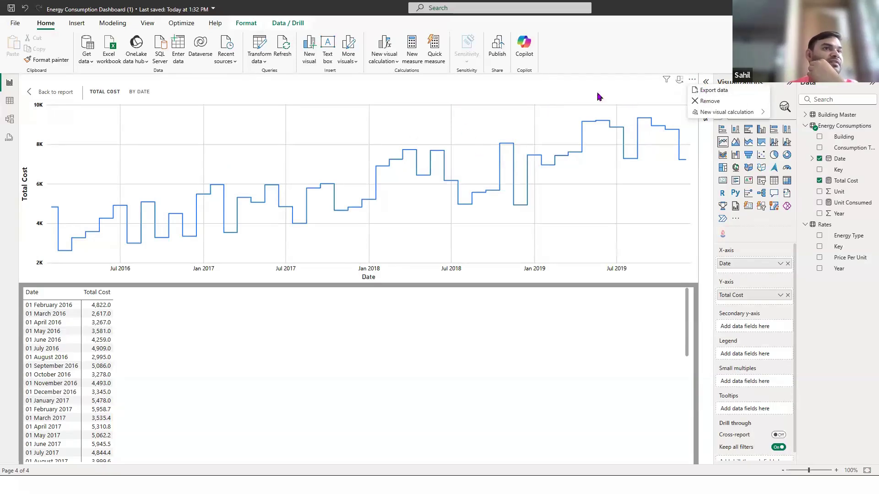
left_click(57, 92)
Step: Start exporting the Total Cost by Date chart's data as a CSV file and cancel the save
right_click(394, 196)
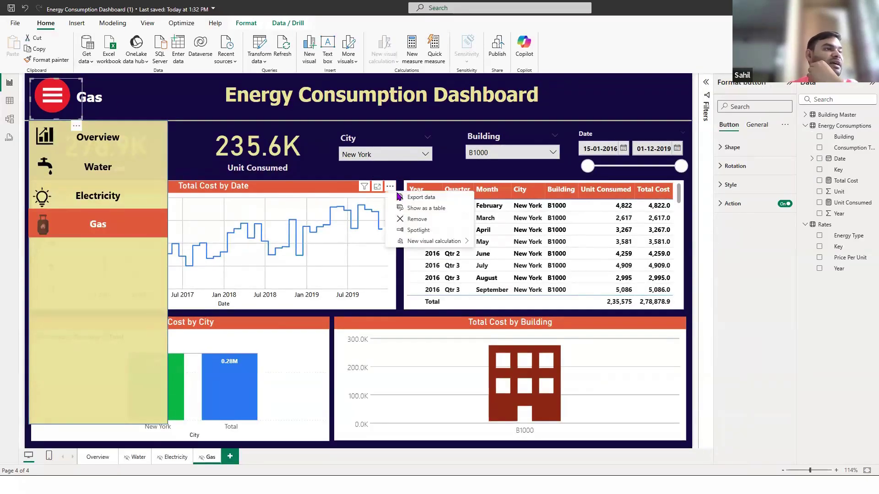
left_click(415, 197)
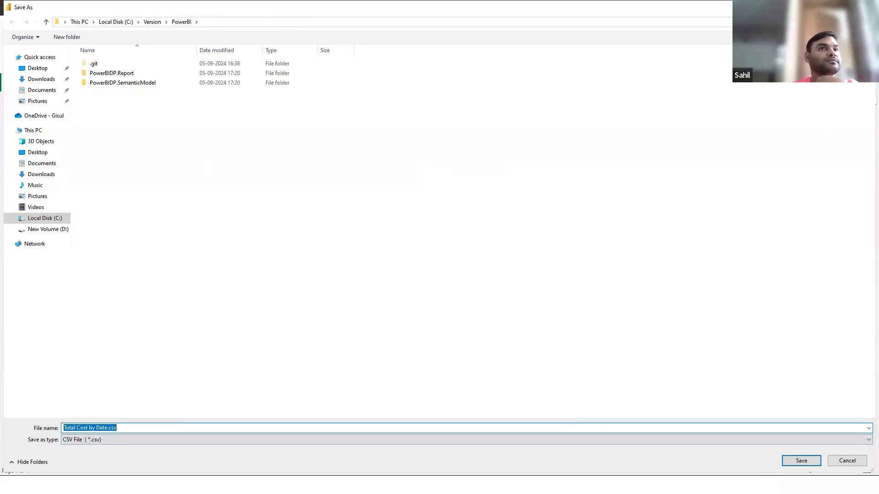
left_click(864, 7)
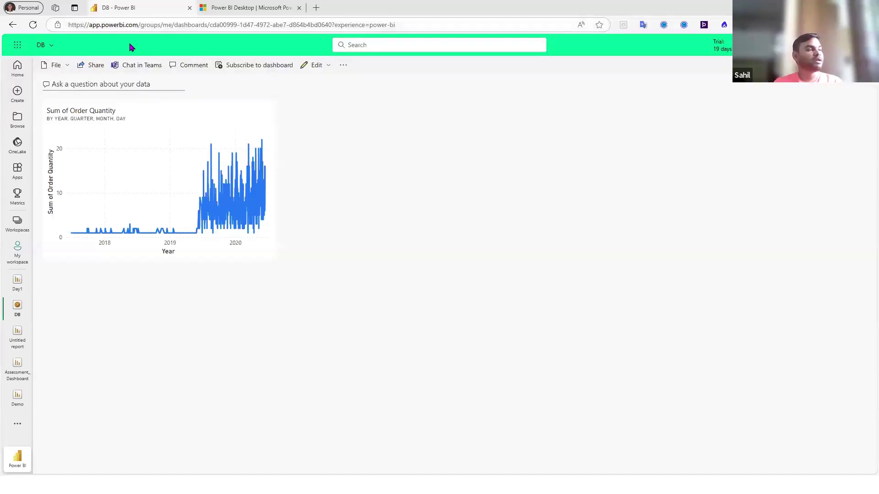
Step: Return to the browser, go to POWERBI.COM, and look over the Power BI Service home page
left_click(193, 26)
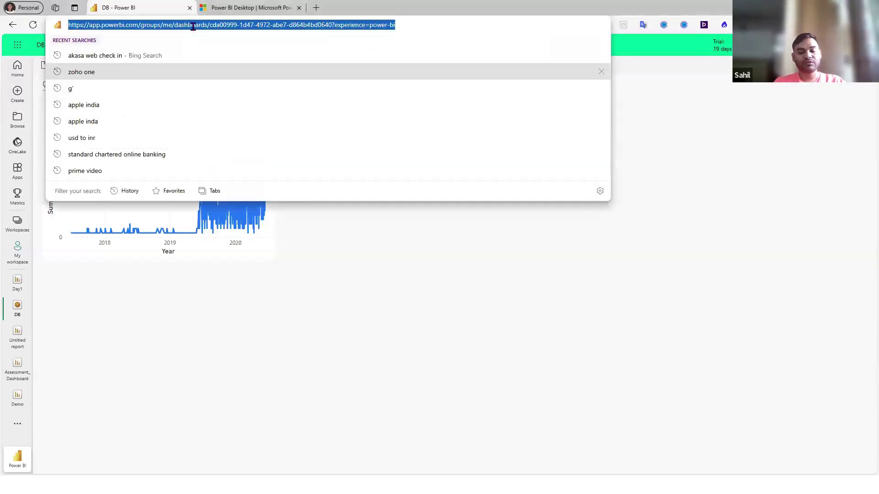
type("POWERBI.COM")
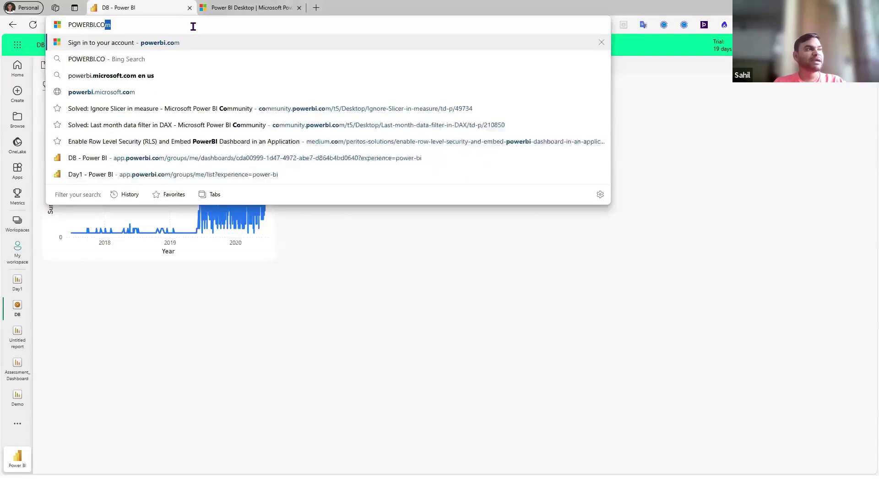
key("Return")
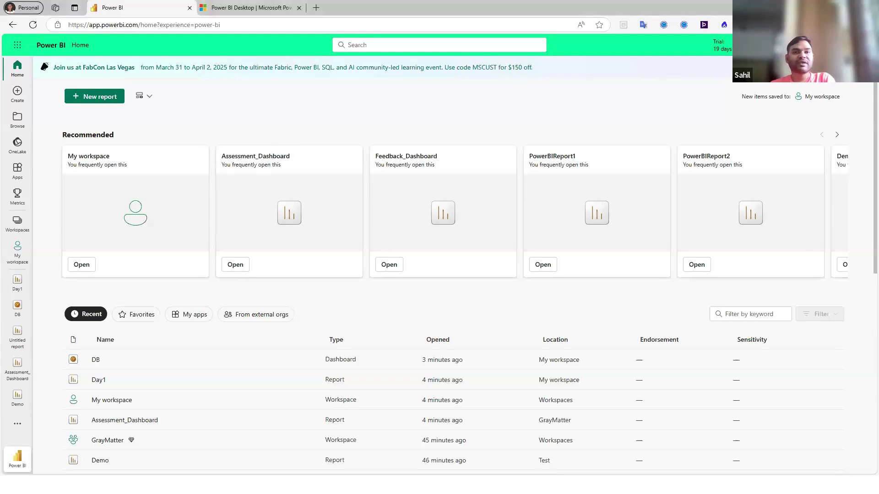
scroll(691, 90, "down", 1)
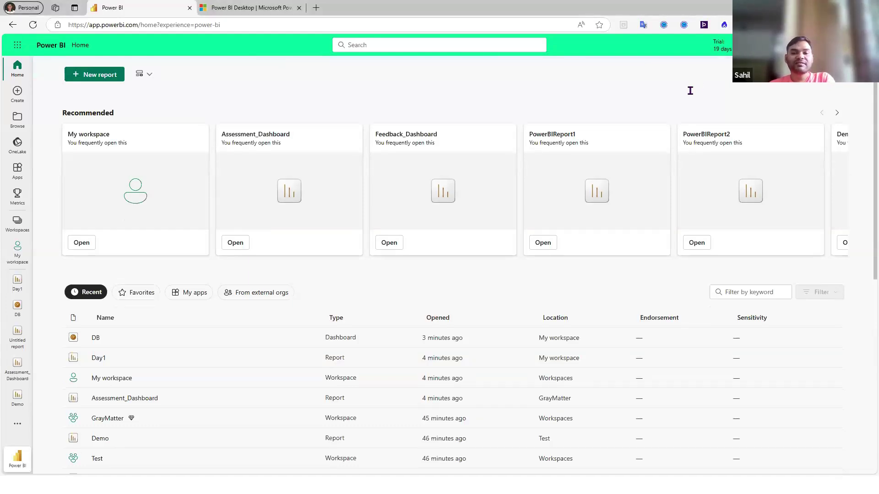